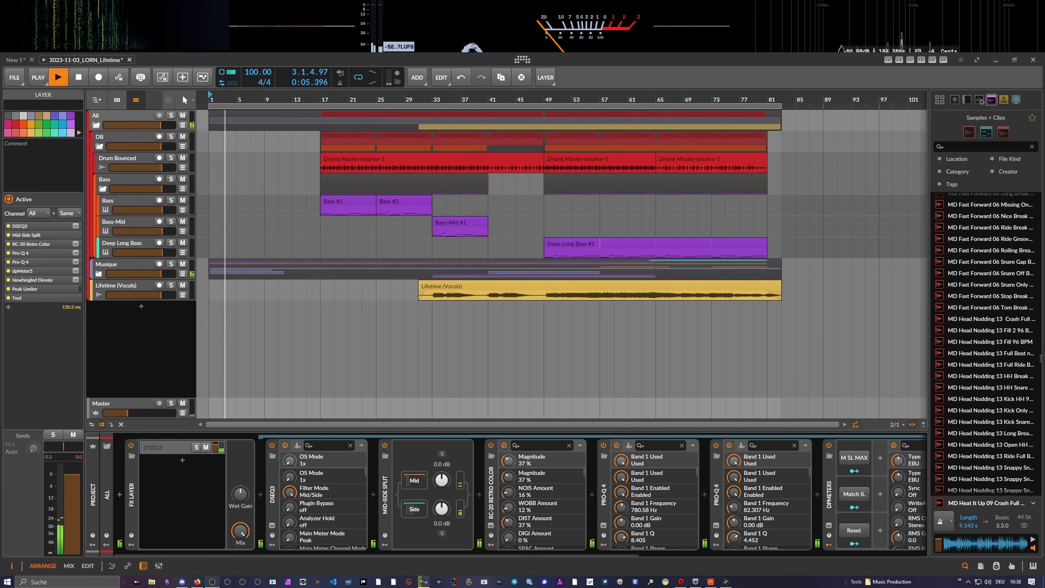
# Bring the minimeters.app page to the front and scroll down to the New! VU section
pyautogui.moveTo(222, 38)
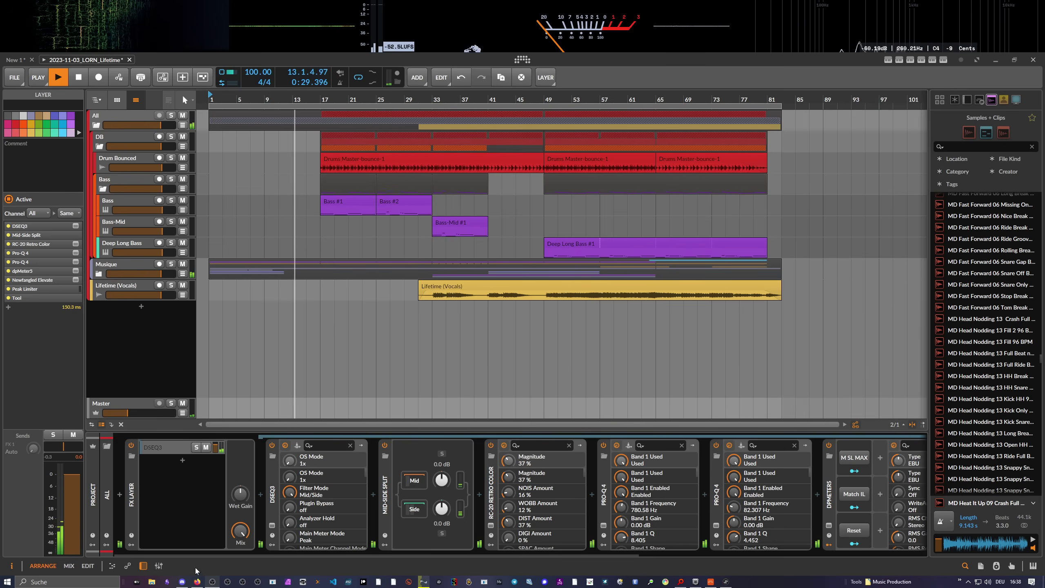
pyautogui.click(197, 581)
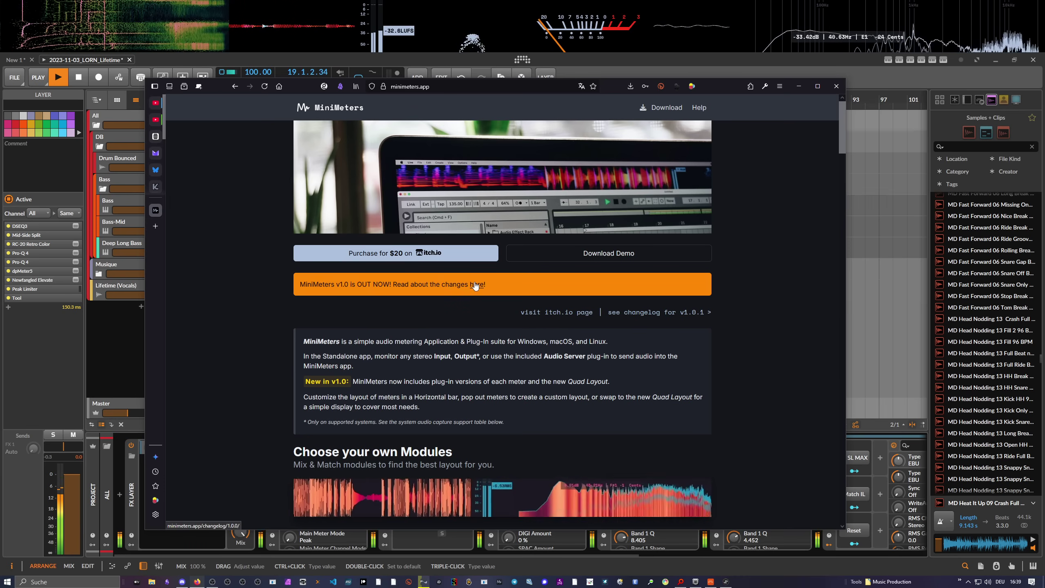
pyautogui.scroll(-1, 475, 280)
pyautogui.scroll(-1, 447, 264)
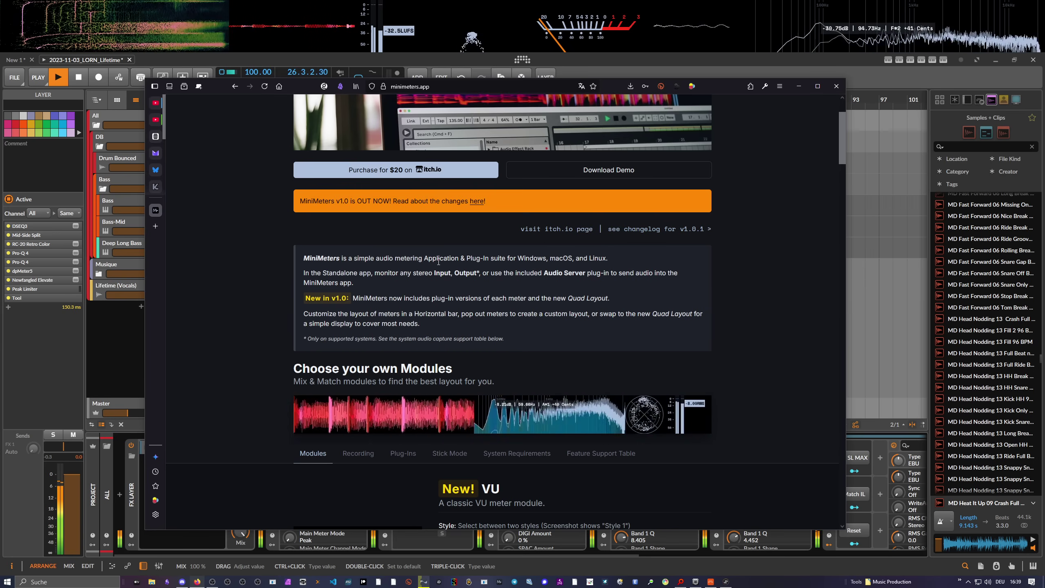
pyautogui.scroll(-1, 565, 224)
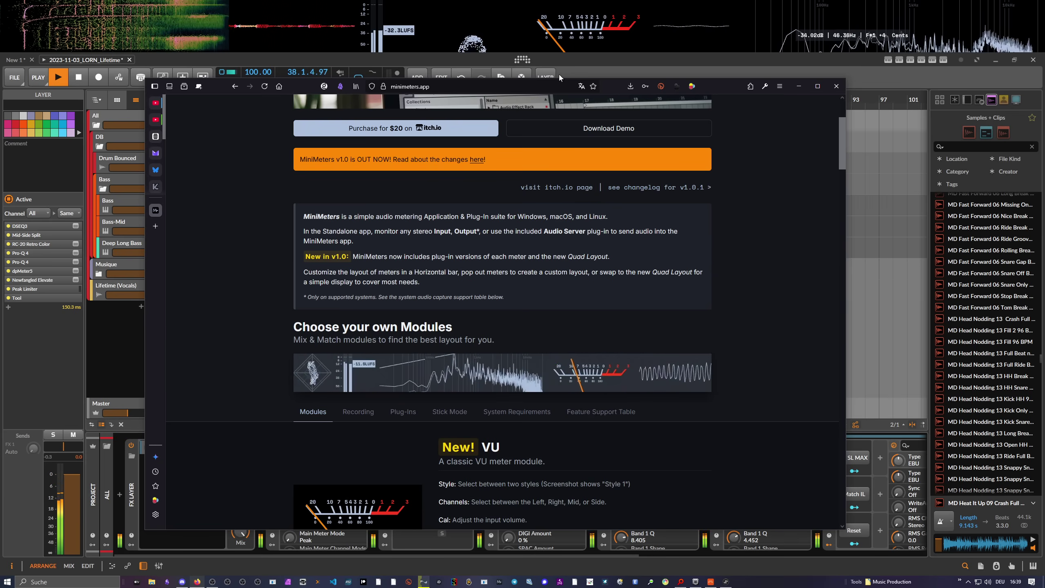
pyautogui.scroll(-2, 454, 192)
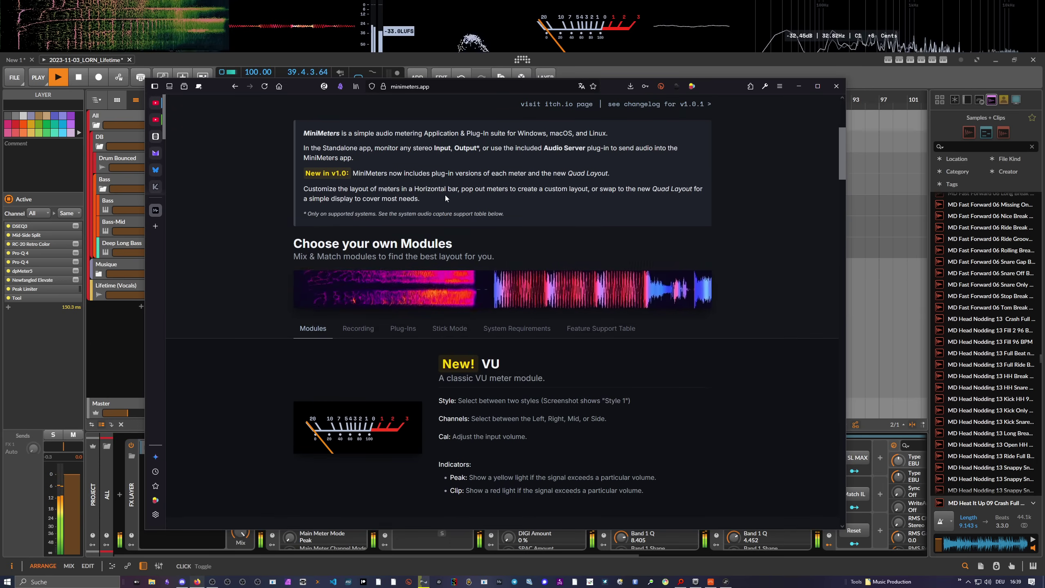
pyautogui.scroll(-4, 453, 214)
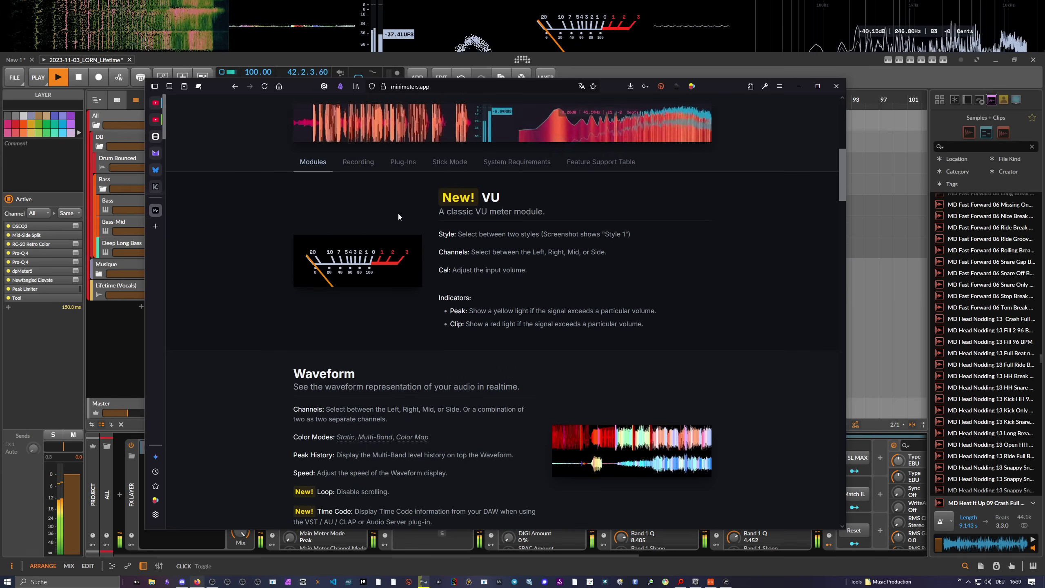
# Scroll past the Waveform and Spectrogram descriptions until the Spectrum section is at the top
pyautogui.scroll(-5, 466, 234)
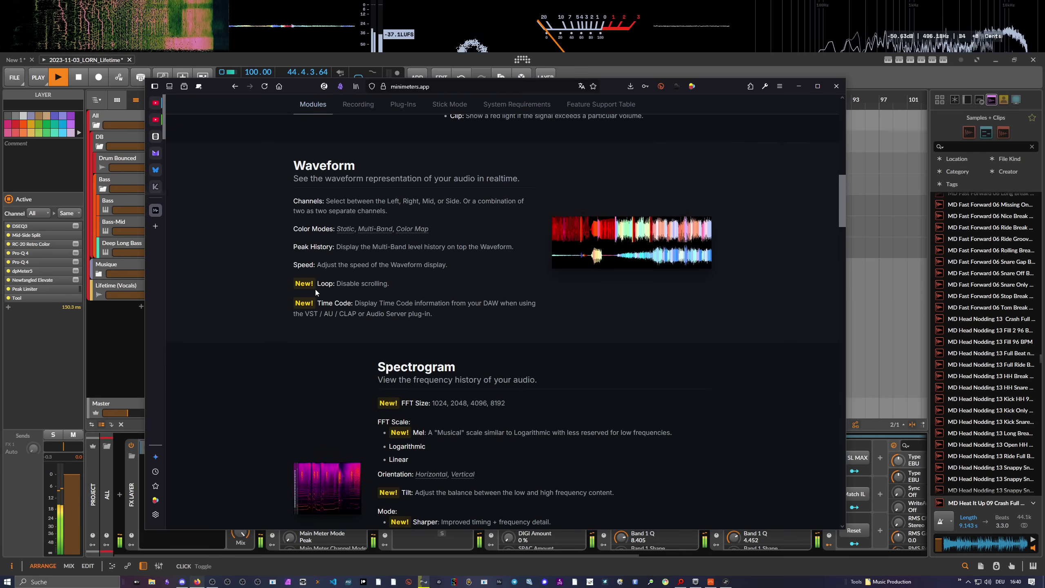
pyautogui.scroll(-3, 329, 291)
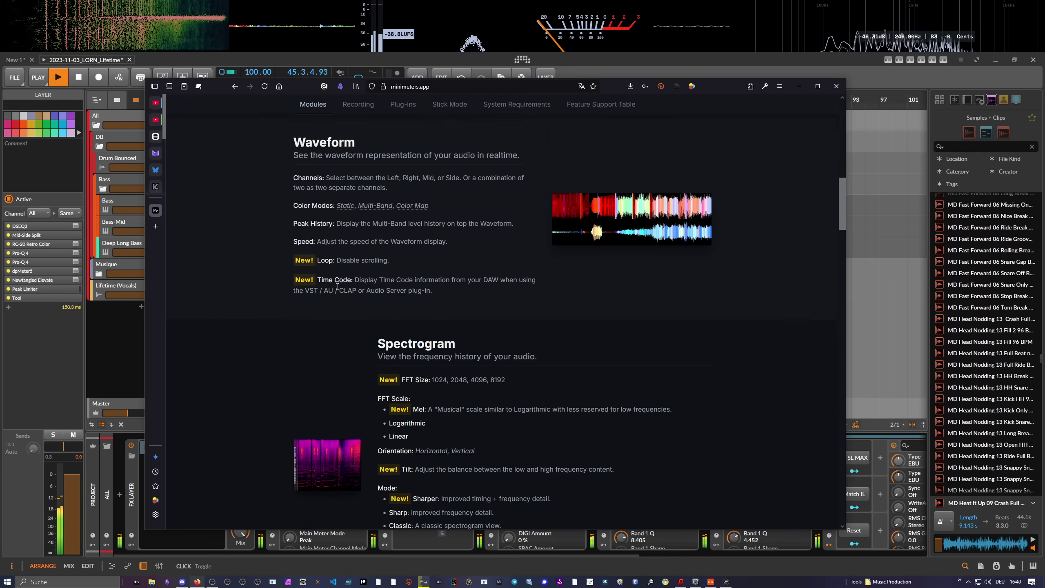
pyautogui.scroll(-1, 407, 276)
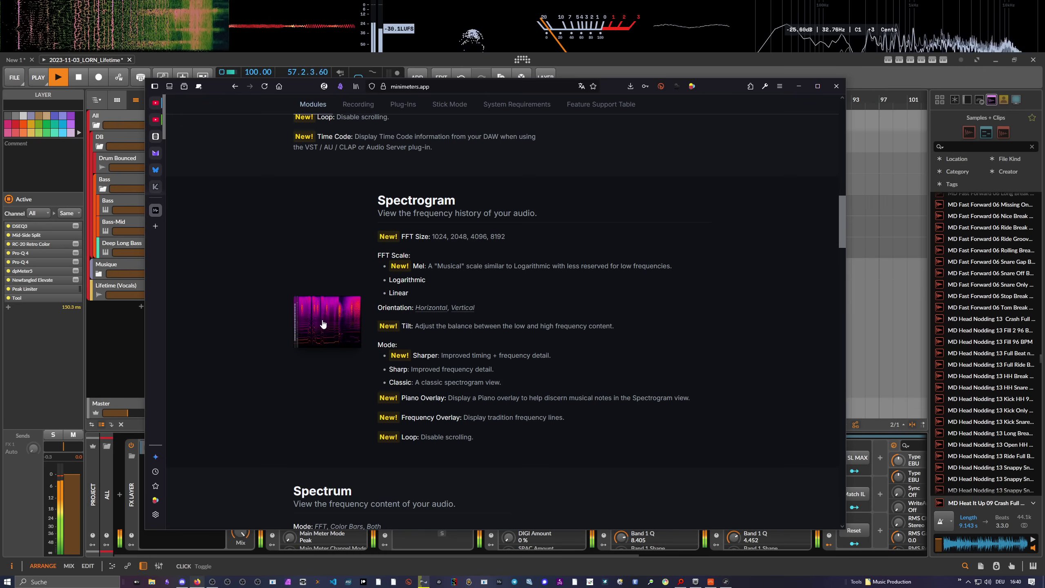
pyautogui.scroll(-7, 357, 316)
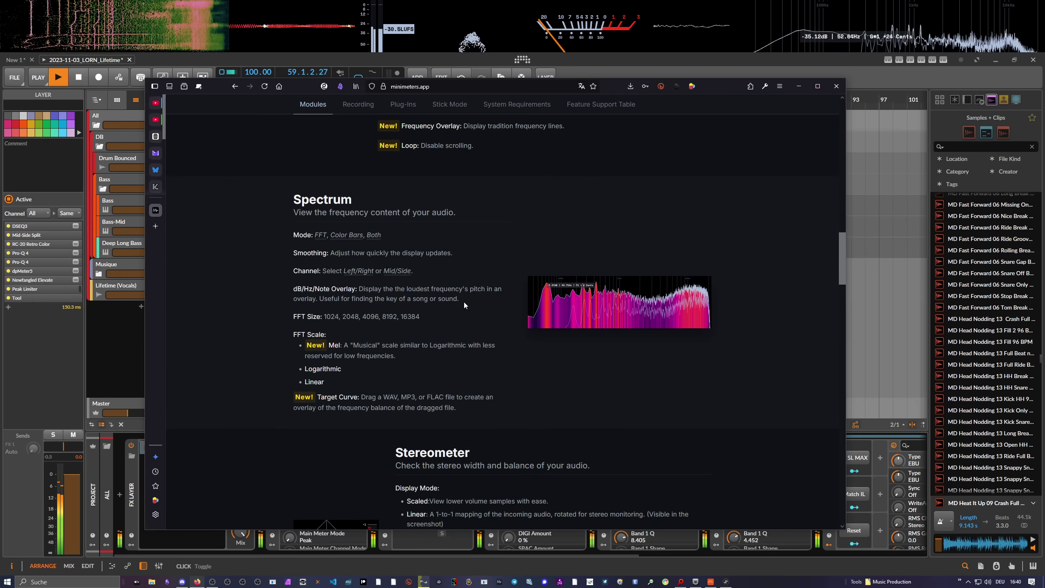
# Review the Spectrum and Stereometer sections, then scroll down to Loudness and Oscilloscope
pyautogui.scroll(-1, 464, 302)
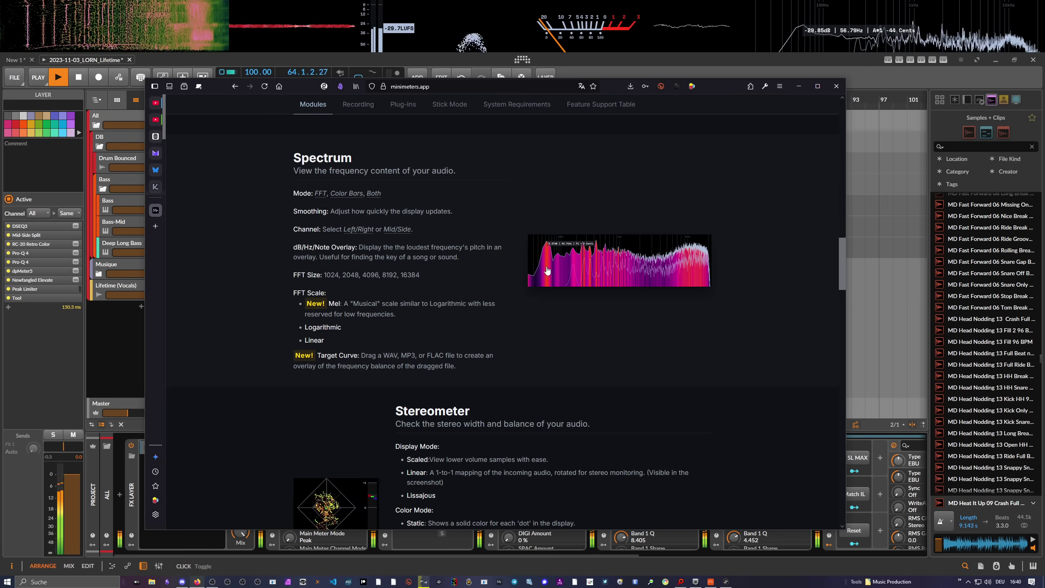
pyautogui.scroll(-4, 500, 259)
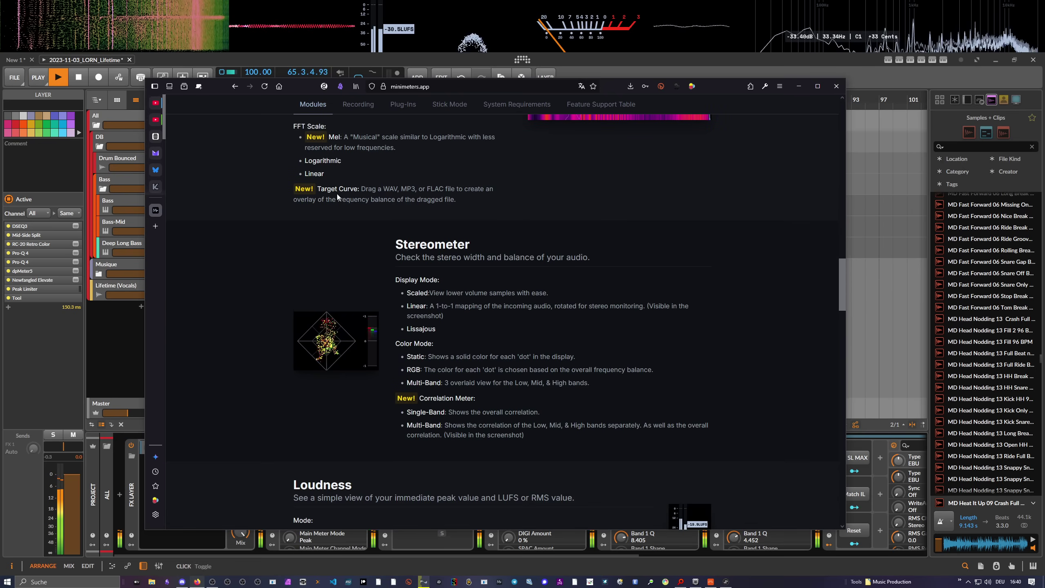
pyautogui.scroll(2, 350, 197)
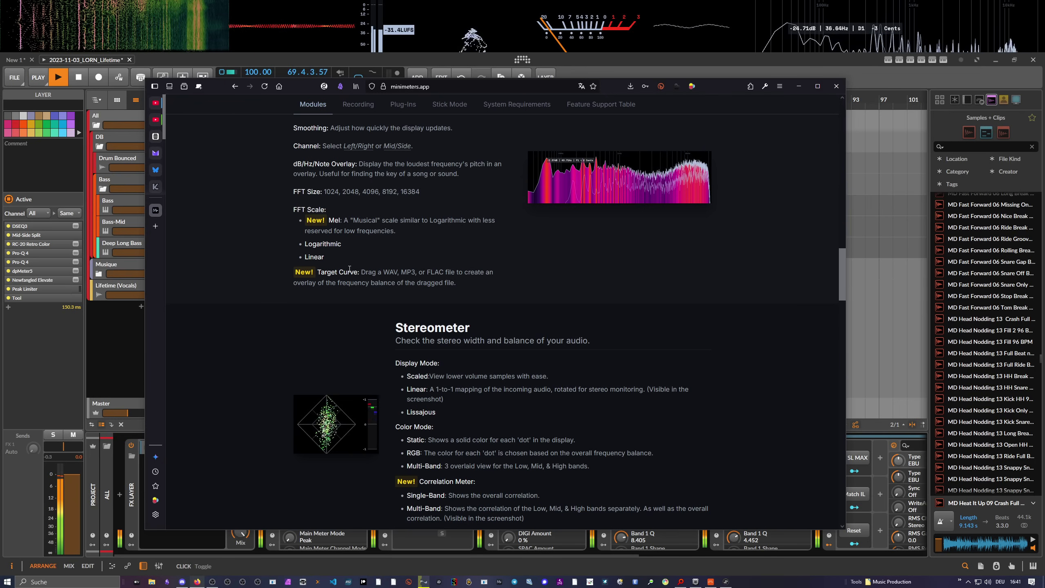
pyautogui.scroll(1, 349, 268)
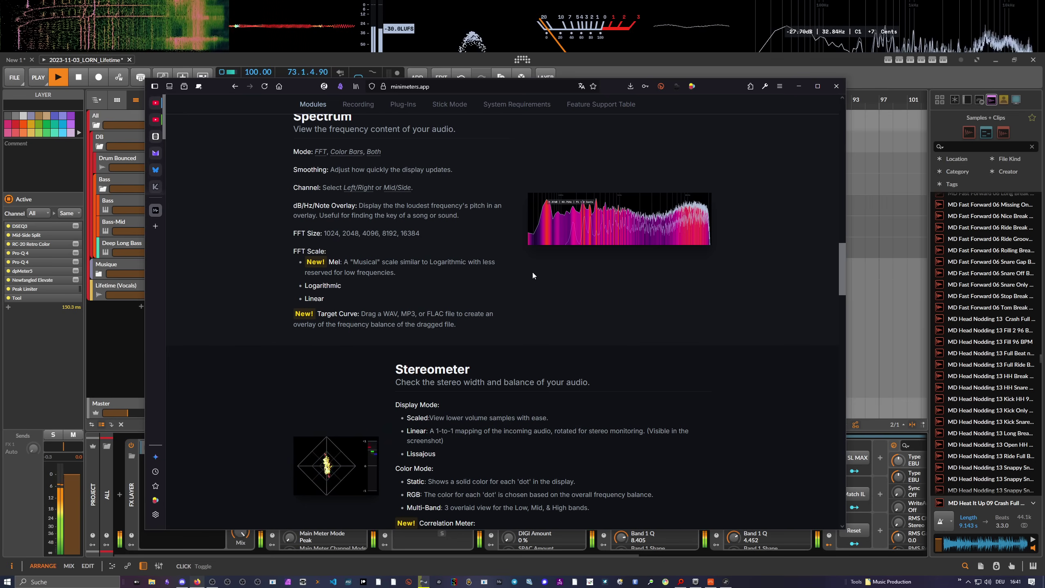
pyautogui.scroll(-5, 531, 275)
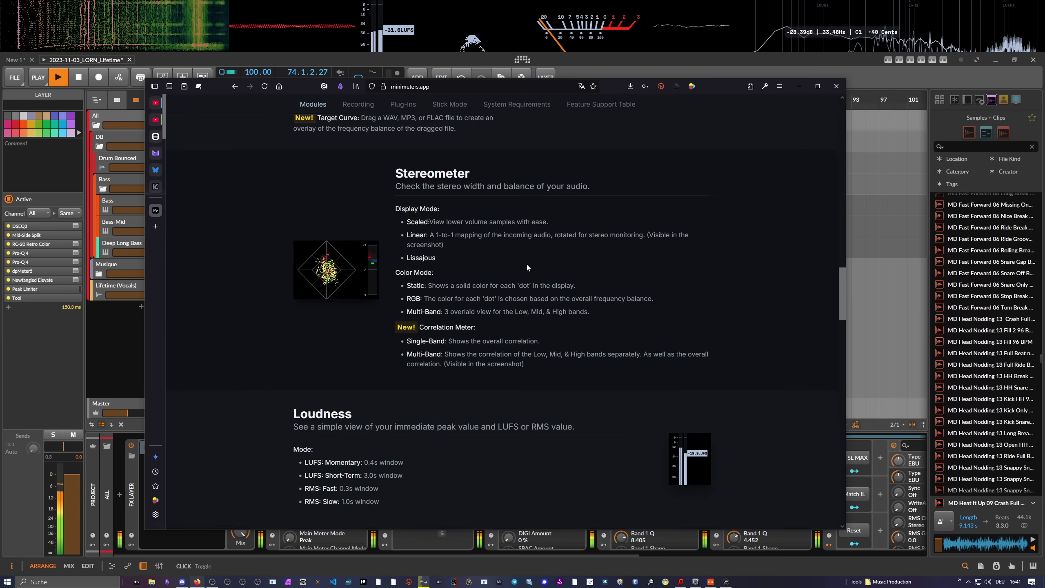
pyautogui.scroll(-4, 399, 256)
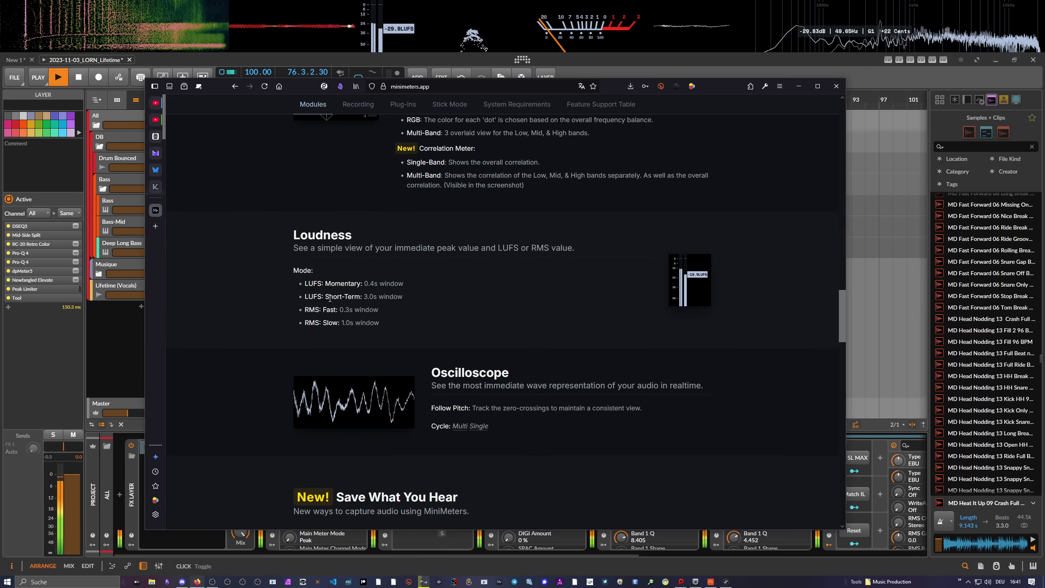
# Scroll down to the New! Save What You Hear section on clipping the previous 10 / 60 seconds
pyautogui.scroll(-1, 330, 298)
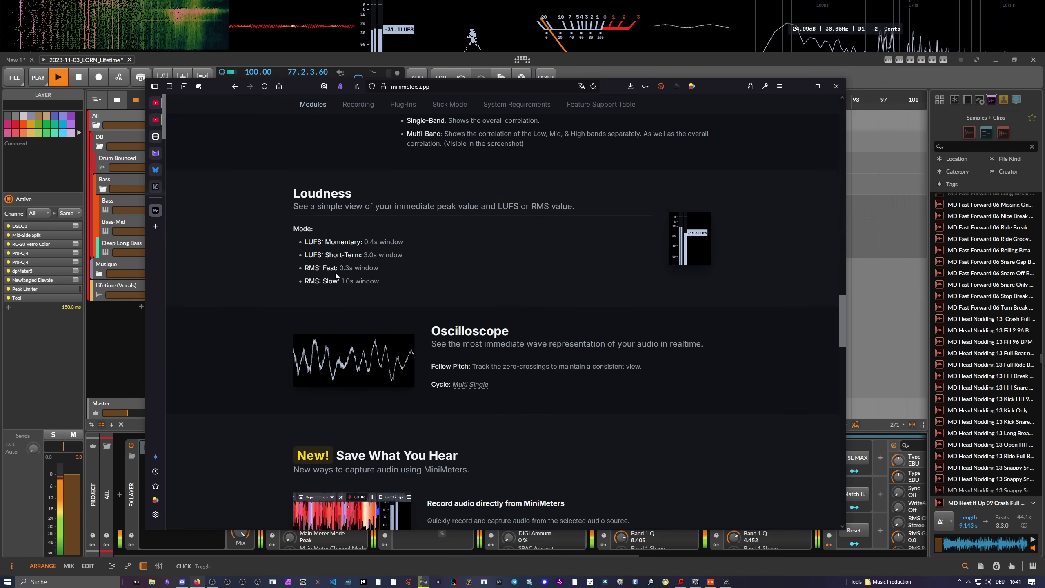
pyautogui.scroll(-5, 414, 247)
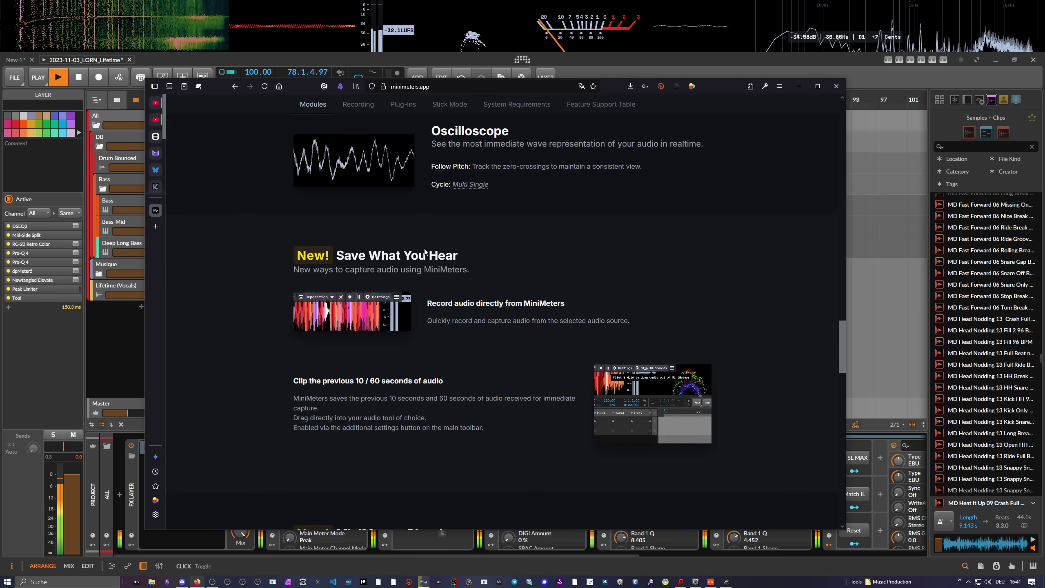
pyautogui.scroll(-1, 425, 252)
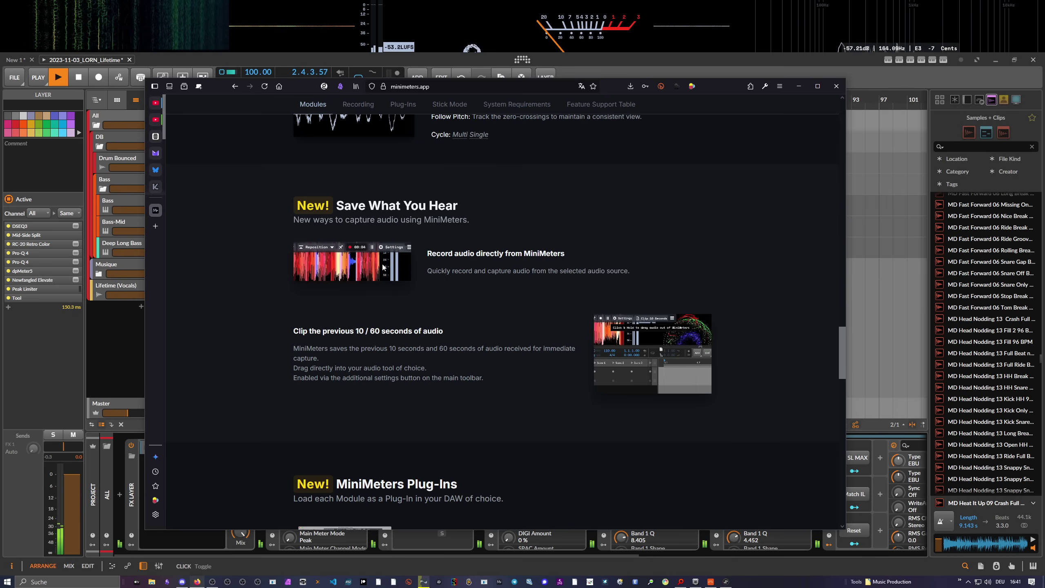
pyautogui.scroll(-1, 383, 259)
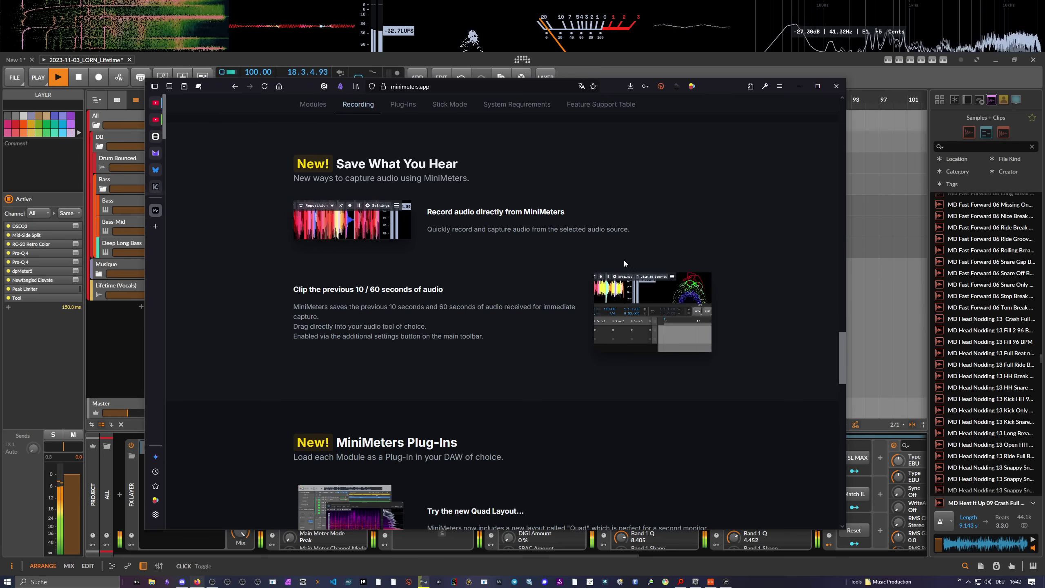
# Scroll past MiniMeters Plug-Ins to Stick Mode, System Requirements and What's Included
pyautogui.scroll(-1, 624, 263)
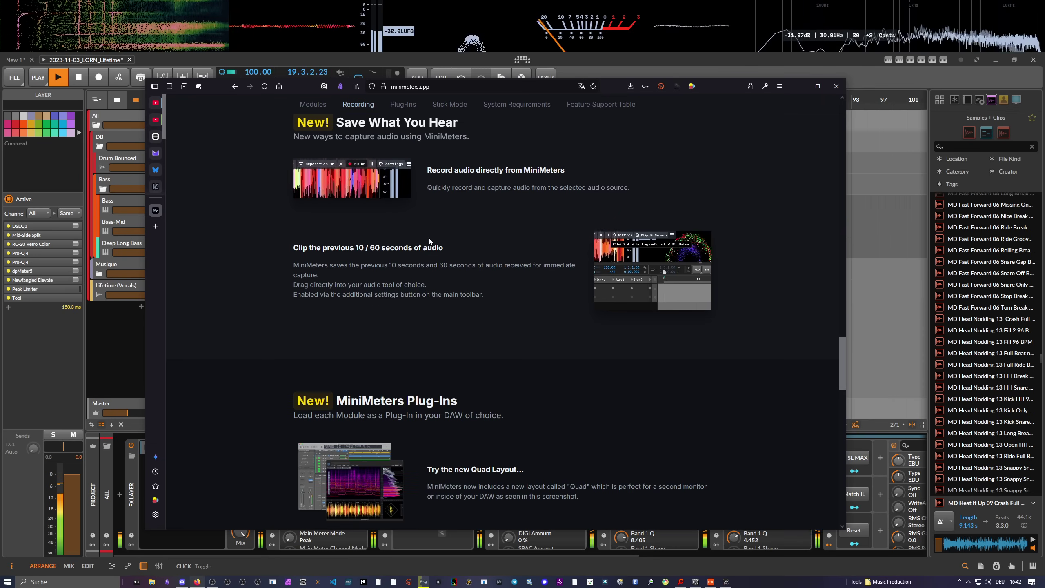
pyautogui.scroll(-4, 429, 238)
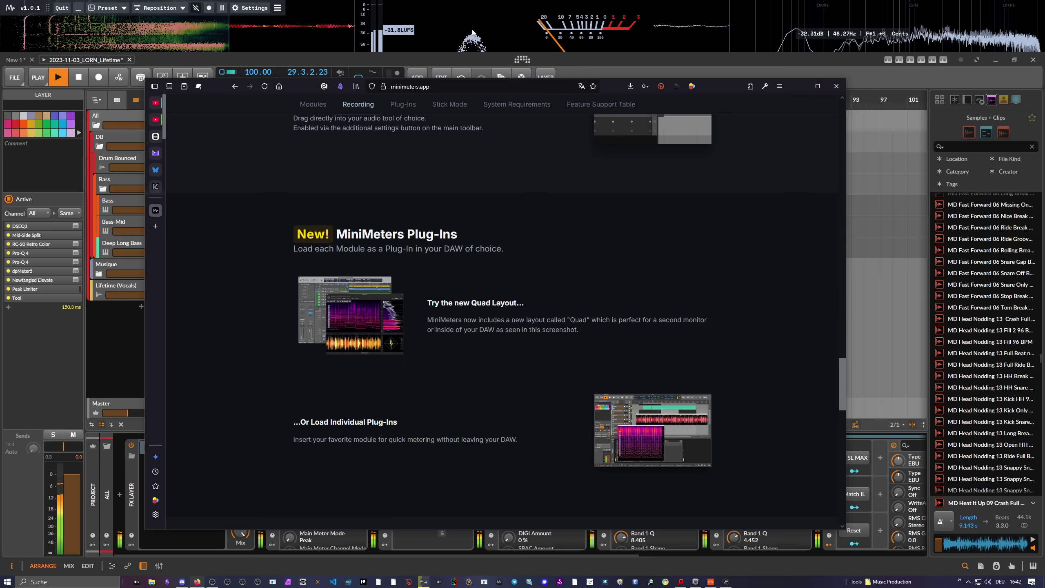
pyautogui.scroll(-3, 495, 253)
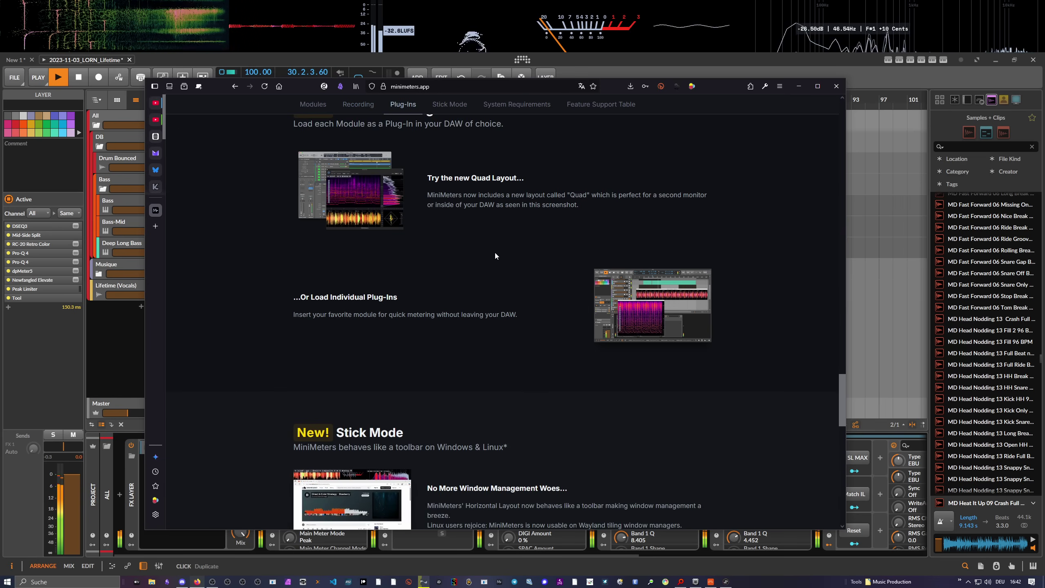
pyautogui.scroll(-2, 495, 253)
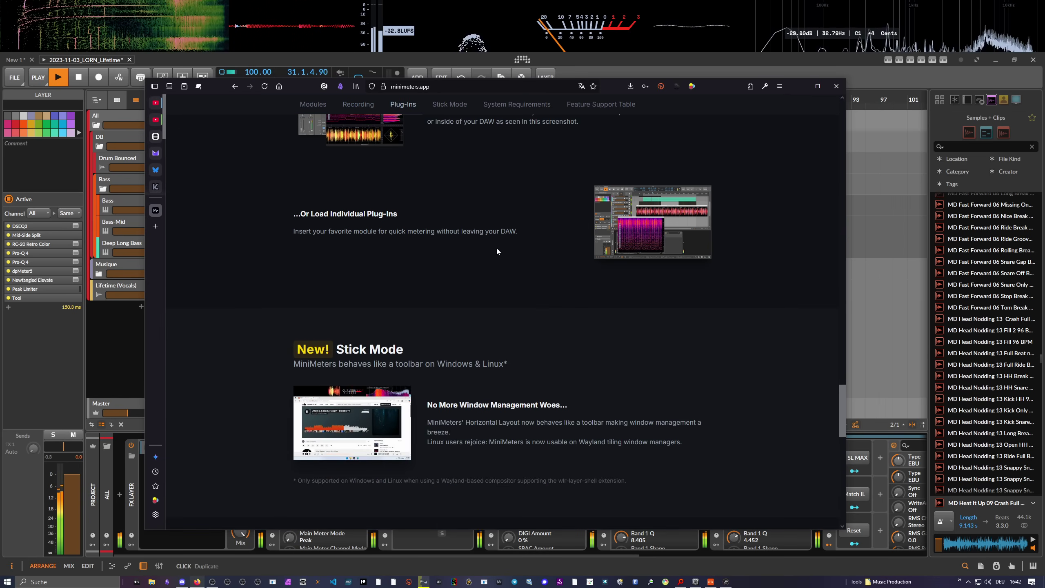
pyautogui.scroll(-4, 497, 249)
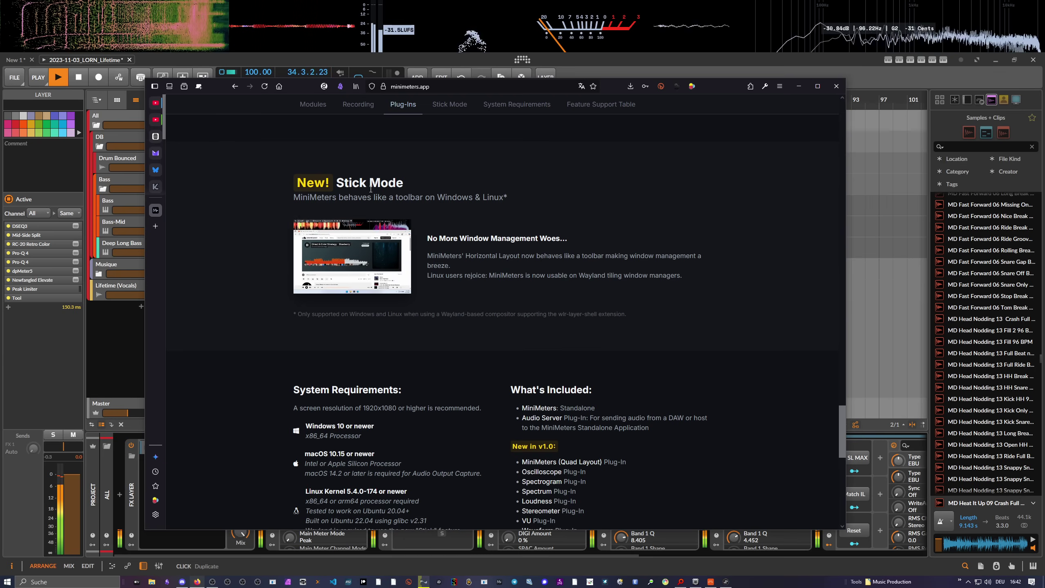
# Return to Bitwig and set the MiniMeters strip to stick above the DAW
pyautogui.click(437, 62)
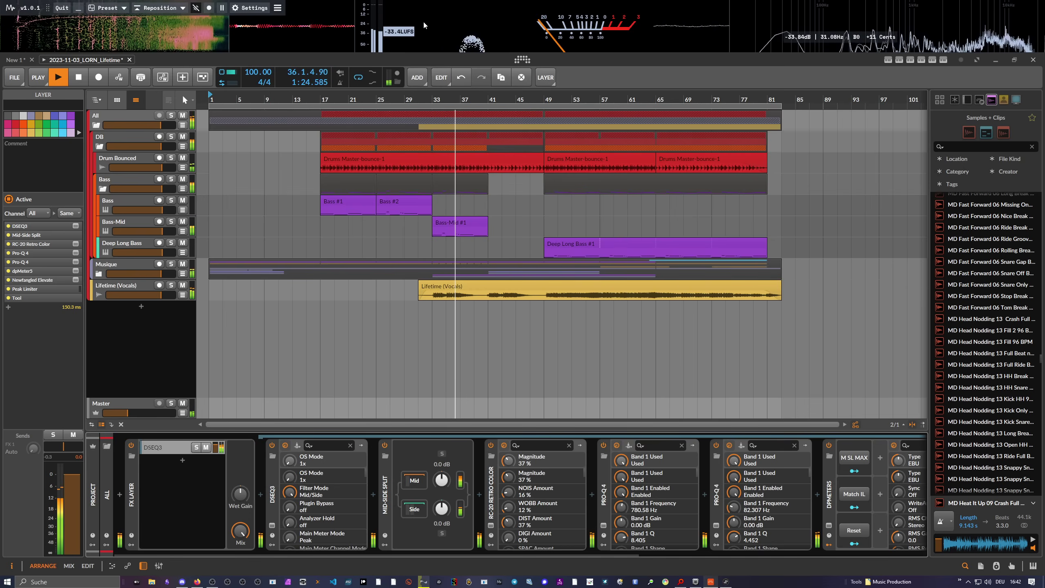
pyautogui.click(170, 9)
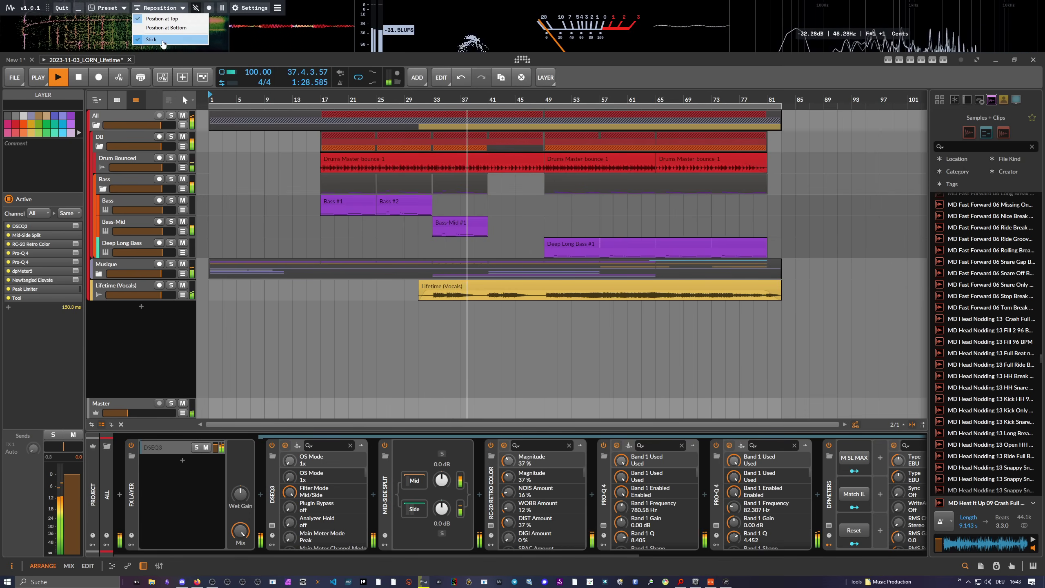
pyautogui.click(151, 40)
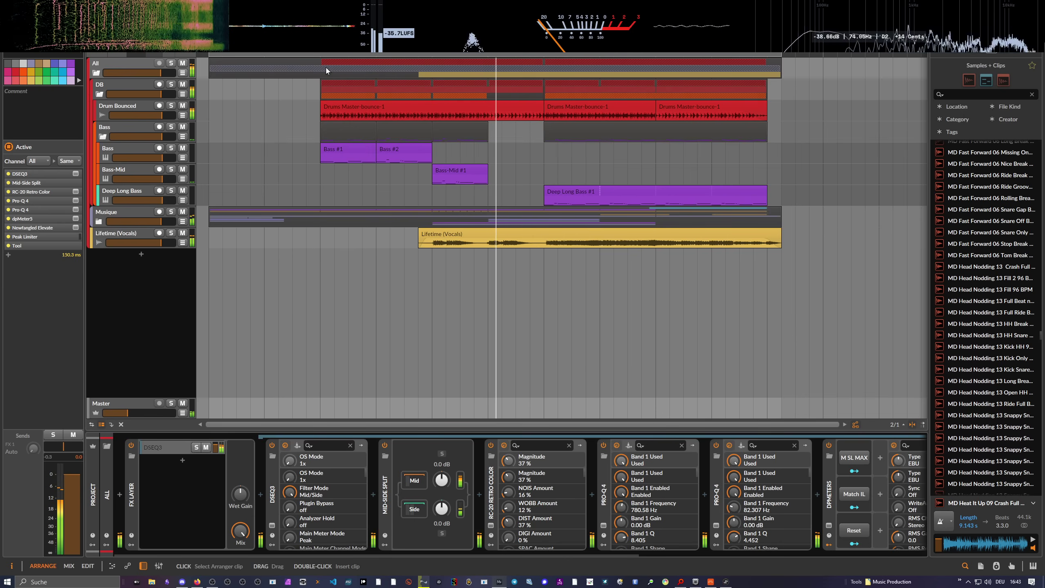
# Resize the meter strip and place it higher and further left over the arrangement
pyautogui.moveTo(329, 31)
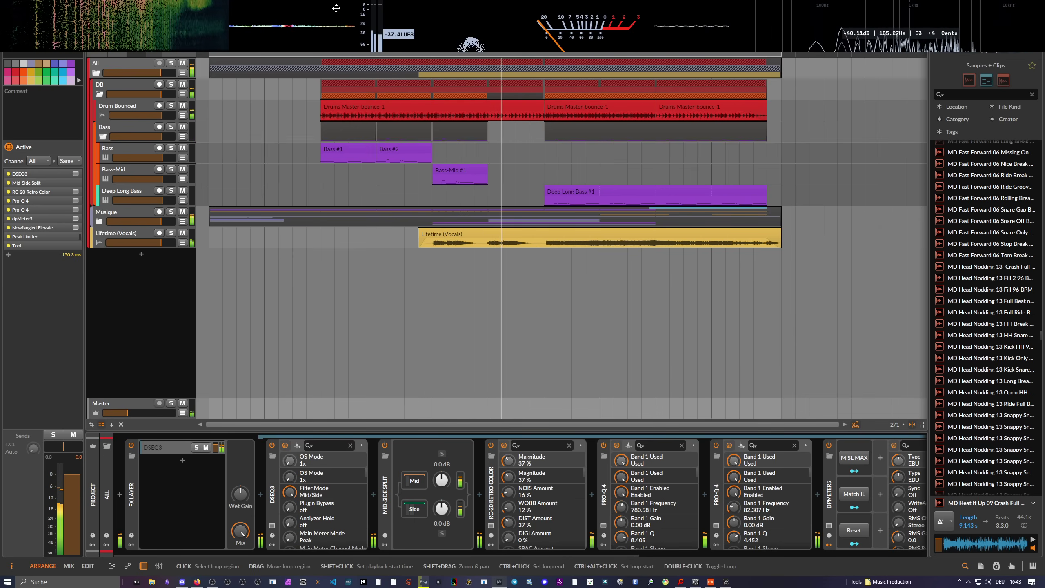
pyautogui.moveTo(336, 8); pyautogui.dragTo(302, 144)
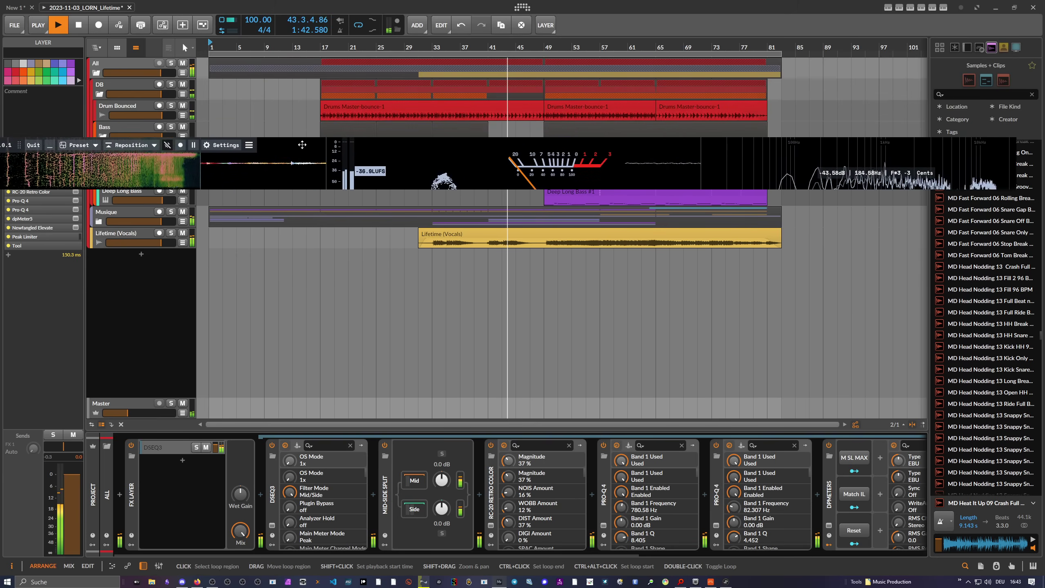
pyautogui.moveTo(1015, 189); pyautogui.dragTo(856, 297)
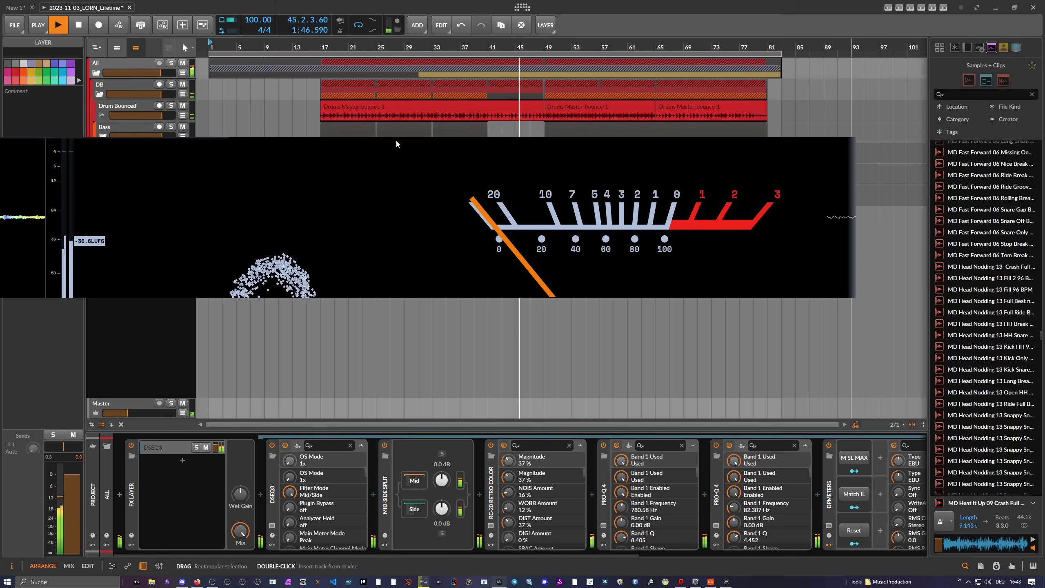
pyautogui.moveTo(384, 144); pyautogui.dragTo(485, 128)
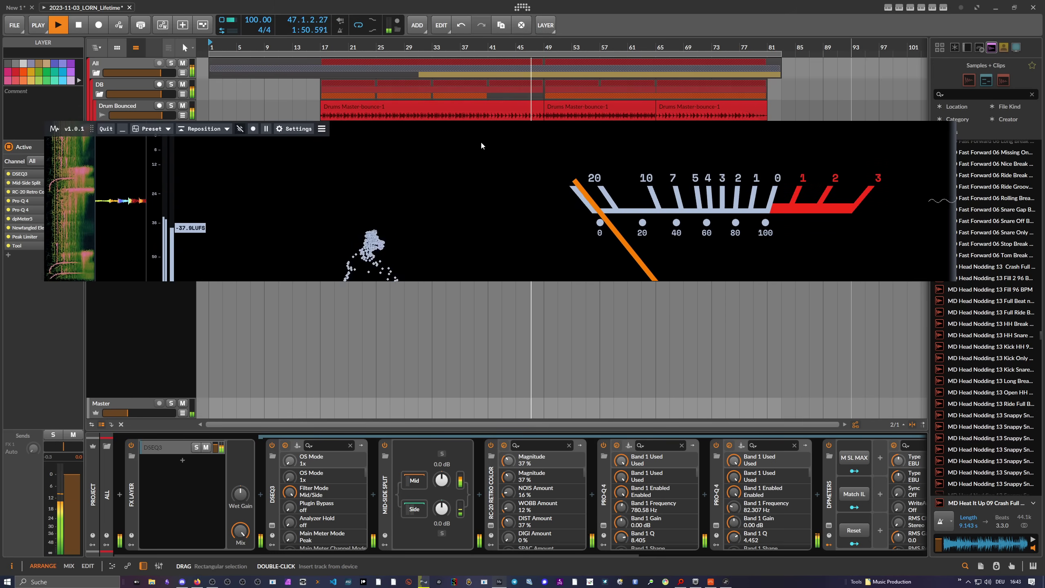
pyautogui.moveTo(480, 135)
pyautogui.mouseDown()
pyautogui.moveTo(460, 227)
pyautogui.moveTo(526, 268)
pyautogui.moveTo(436, 121)
pyautogui.moveTo(483, 103)
pyautogui.moveTo(493, 121)
pyautogui.mouseUp()
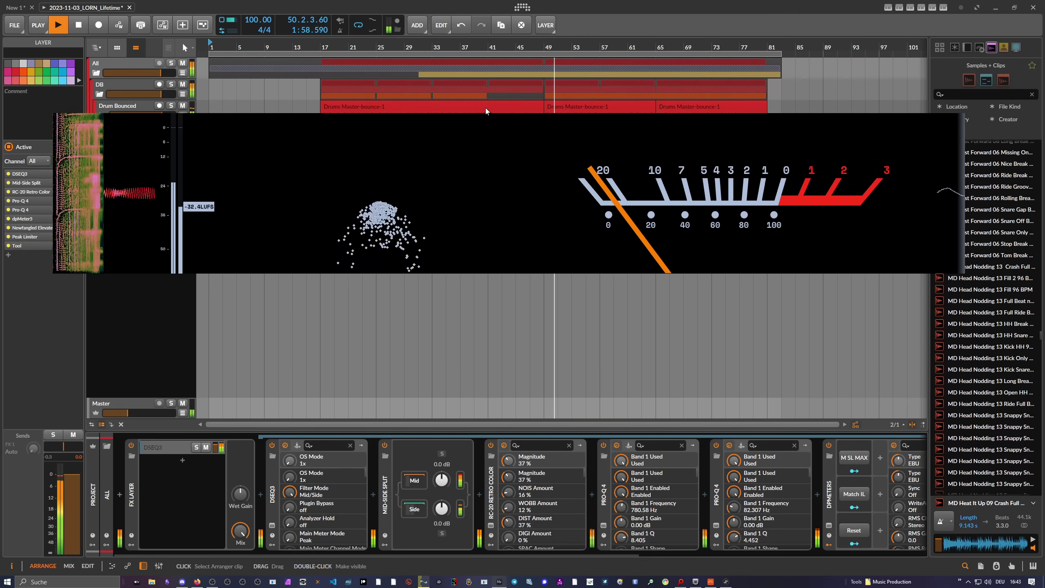
pyautogui.moveTo(440, 121)
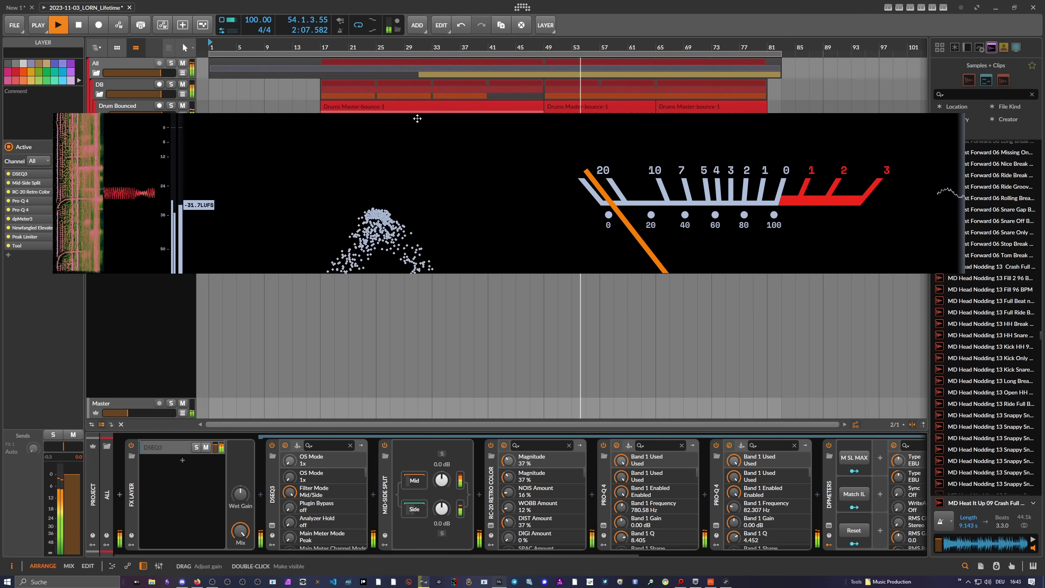
pyautogui.moveTo(414, 124); pyautogui.dragTo(353, 77)
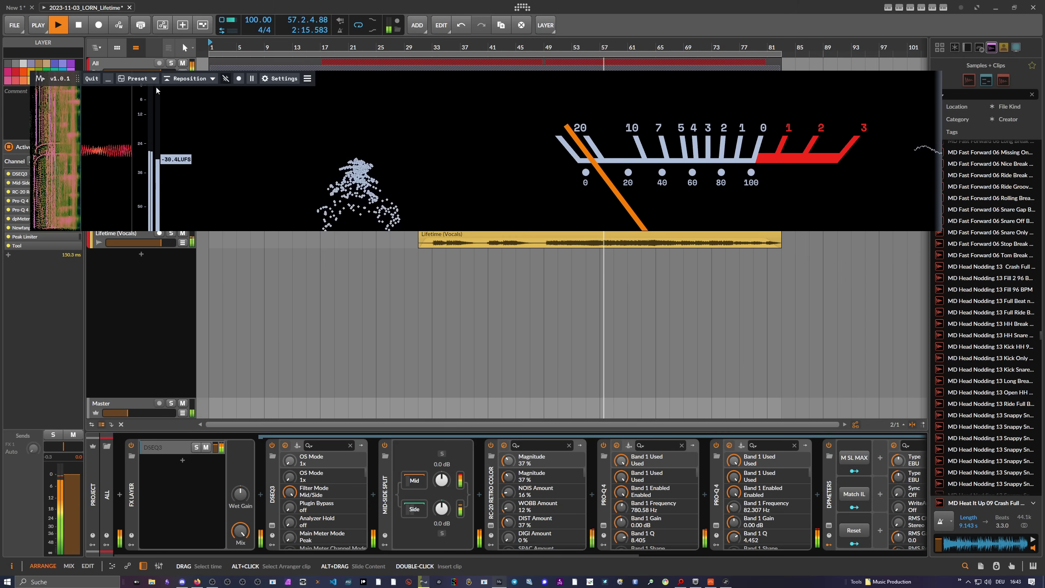
# Use Reposition to place the strip at the top of the screen and make it Stick
pyautogui.click(183, 80)
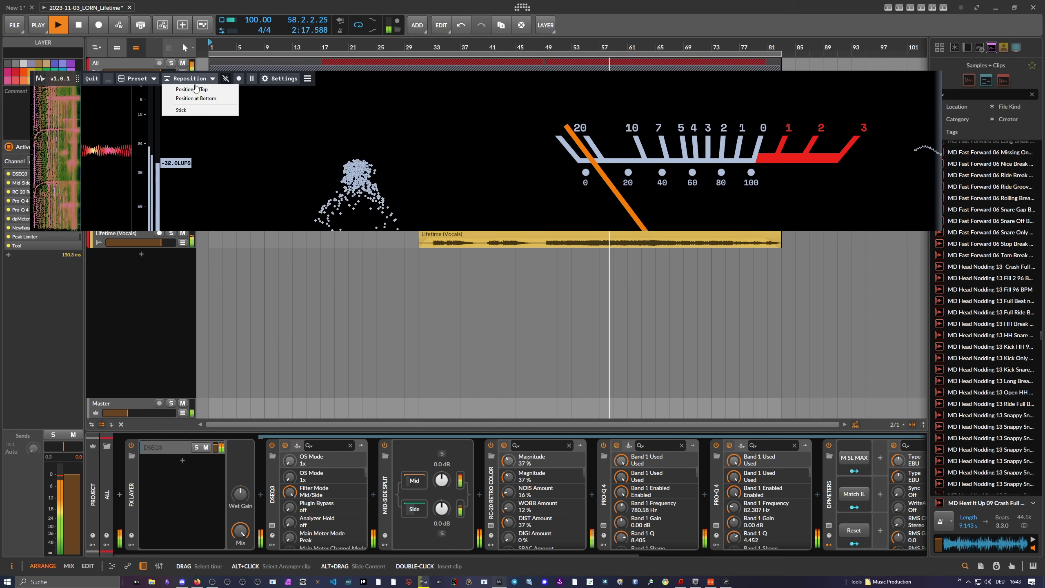
pyautogui.click(198, 90)
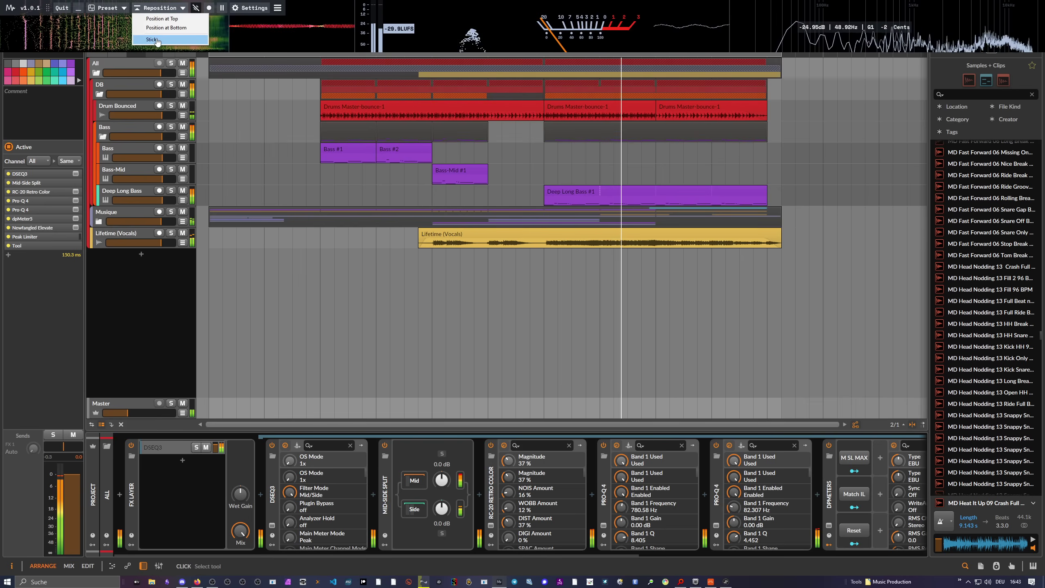
pyautogui.click(156, 40)
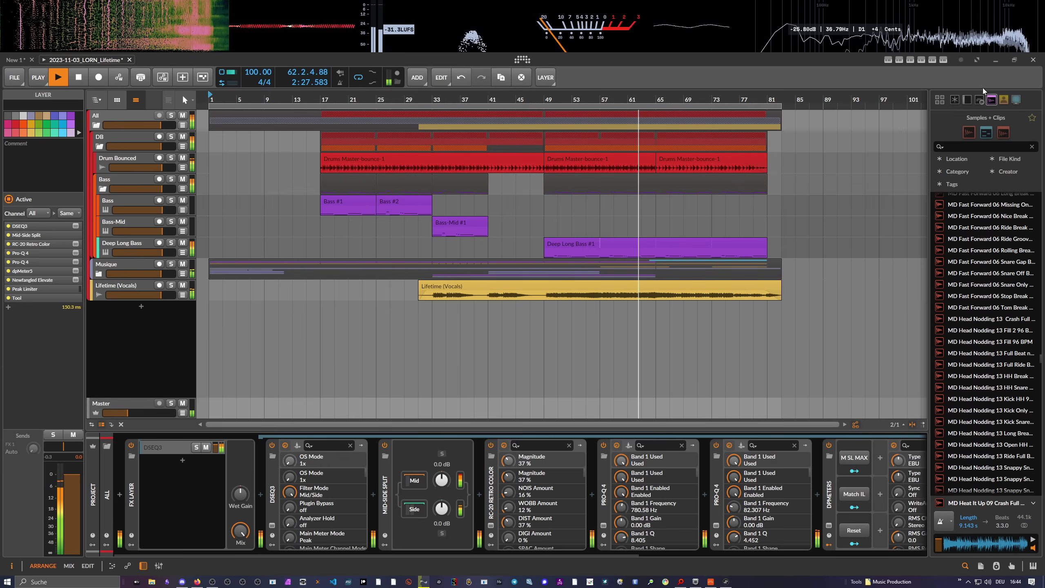
pyautogui.click(1015, 60)
pyautogui.moveTo(185, 245); pyautogui.dragTo(162, 177)
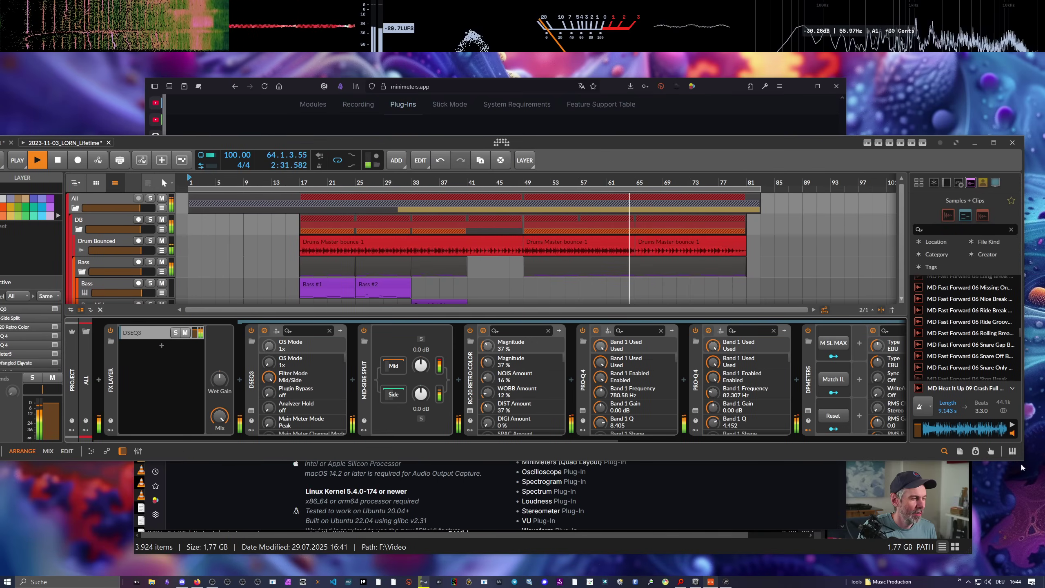
pyautogui.doubleClick(449, 144)
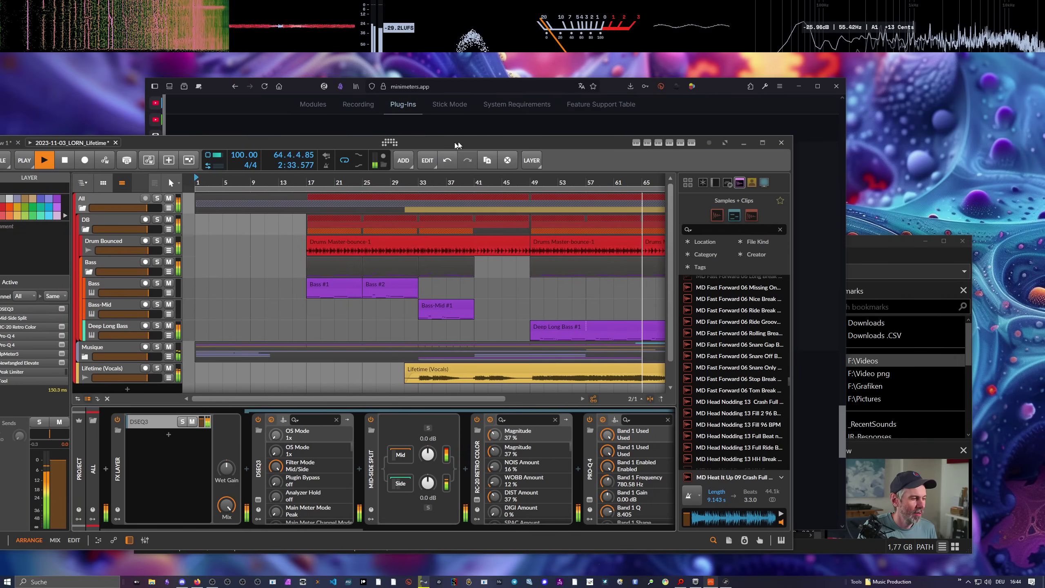
pyautogui.moveTo(449, 144); pyautogui.dragTo(539, 124)
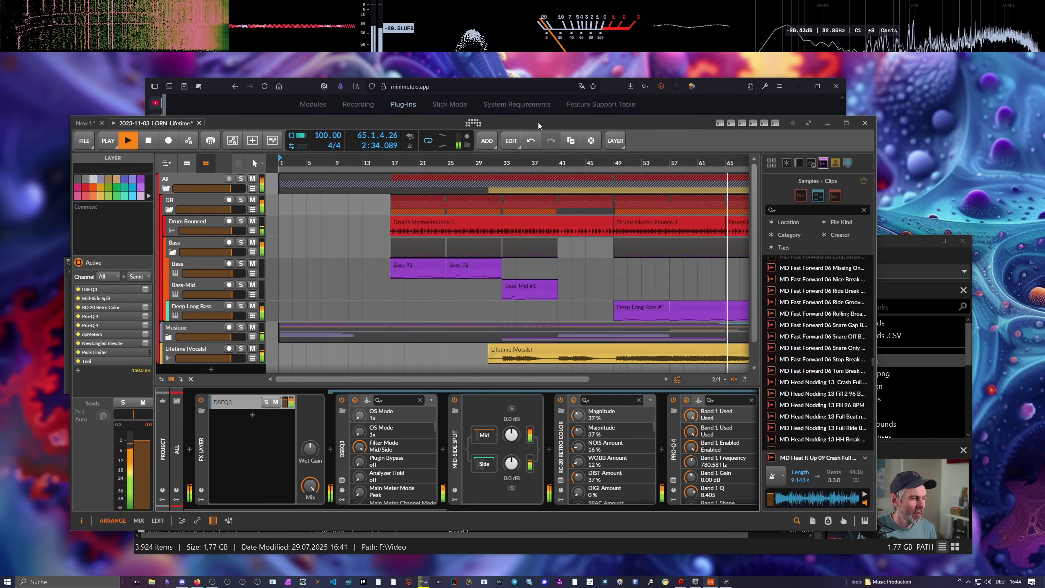
pyautogui.click(846, 123)
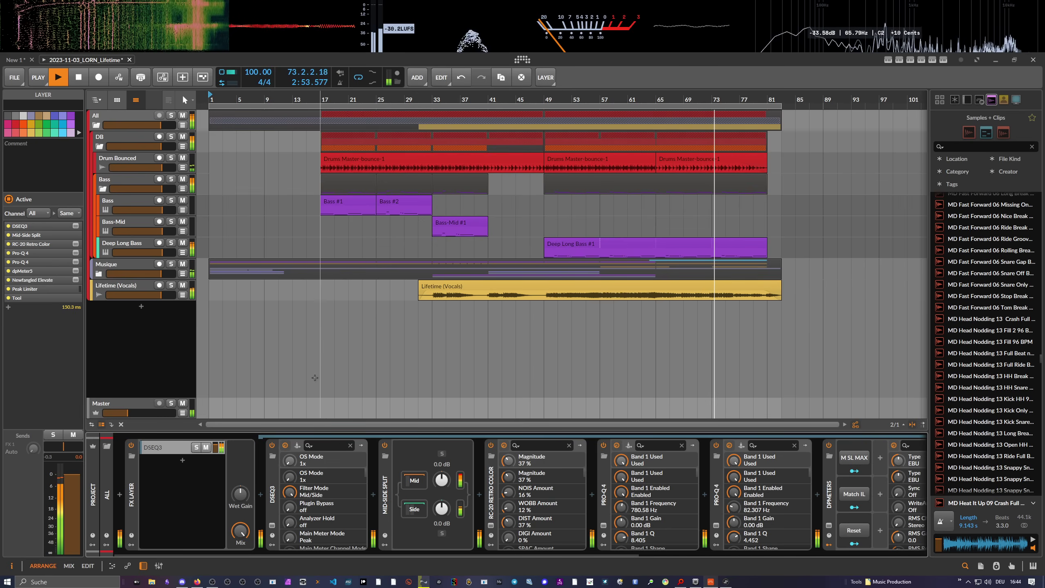
# Switch to Firefox, maximize then restore it, and scroll minimeters.app back to the top
pyautogui.hotkey('alt', 'Tab')
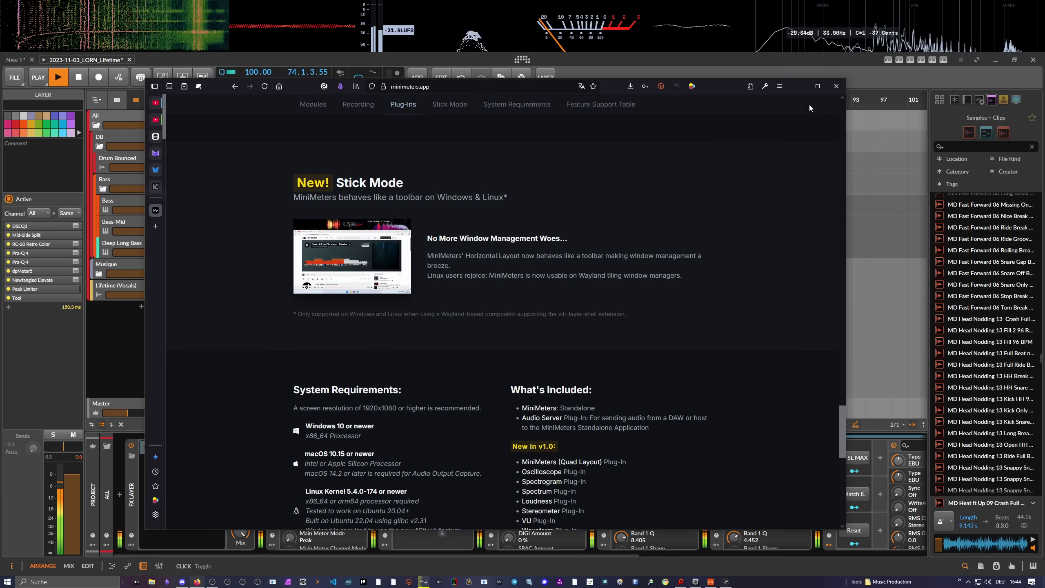
pyautogui.press('super+Up')
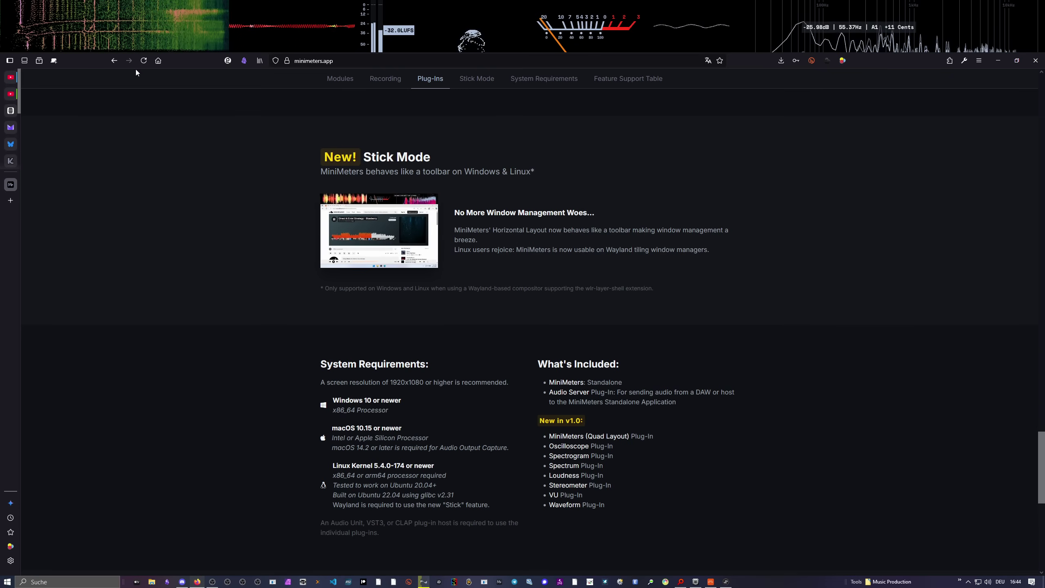
pyautogui.click(1017, 60)
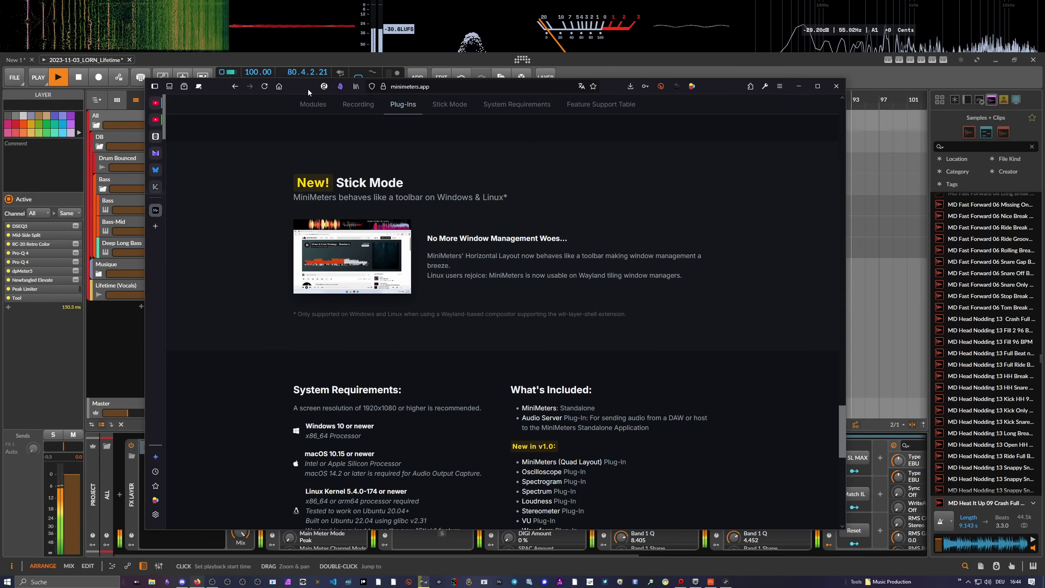
pyautogui.moveTo(308, 89); pyautogui.dragTo(299, 94)
pyautogui.scroll(15, 599, 268)
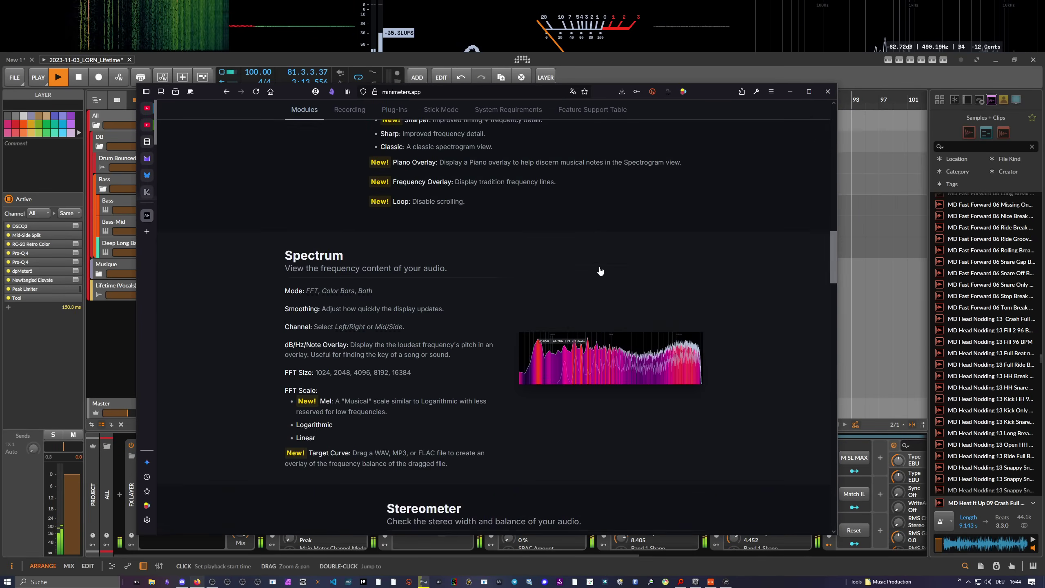
pyautogui.scroll(15, 600, 271)
pyautogui.moveTo(327, 22)
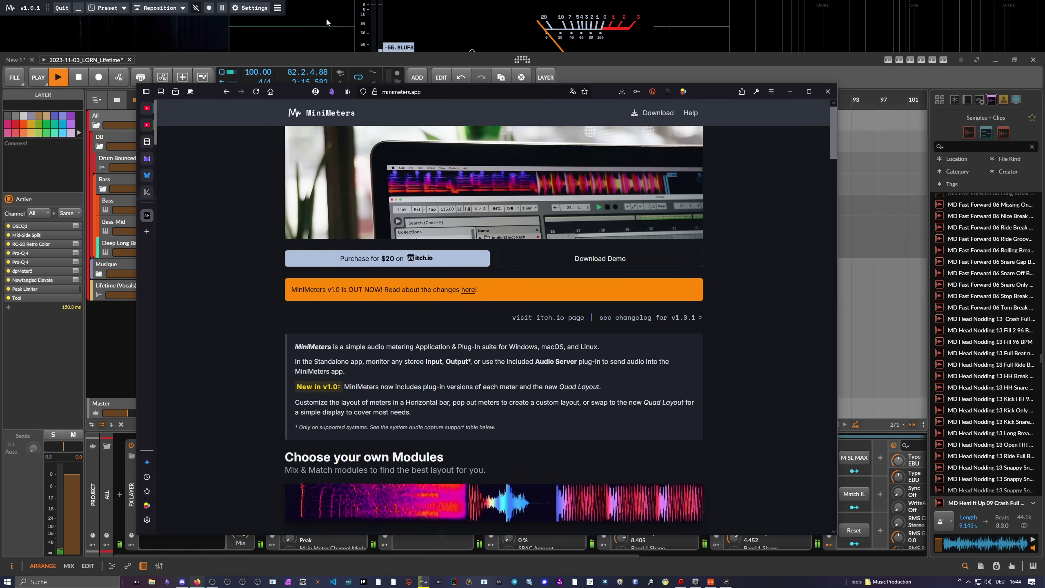
# Bring Bitwig to the front and show MiniMeters' Preset list with Default (Horizontal) active
pyautogui.click(309, 58)
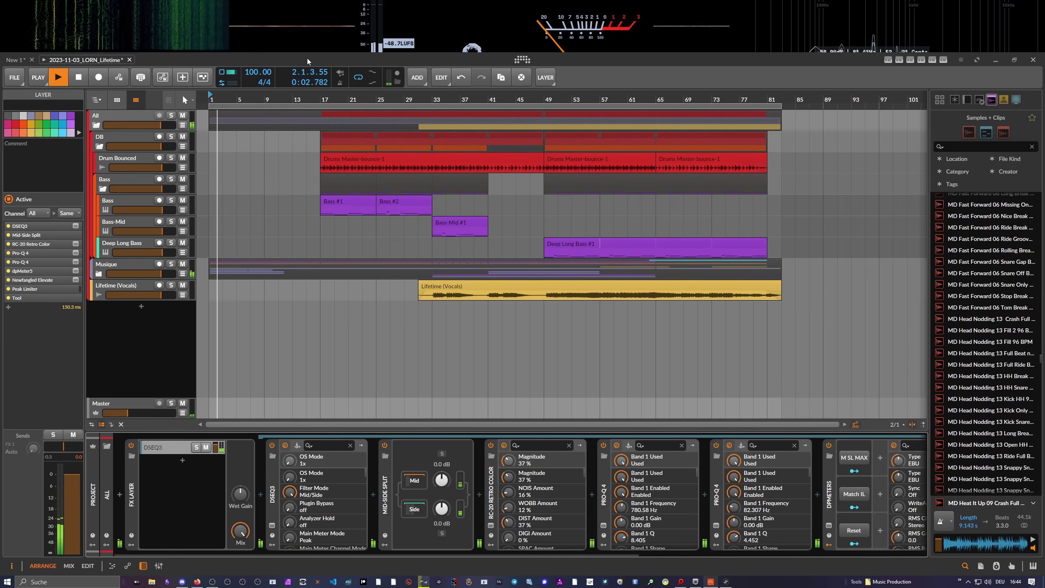
pyautogui.moveTo(278, 27)
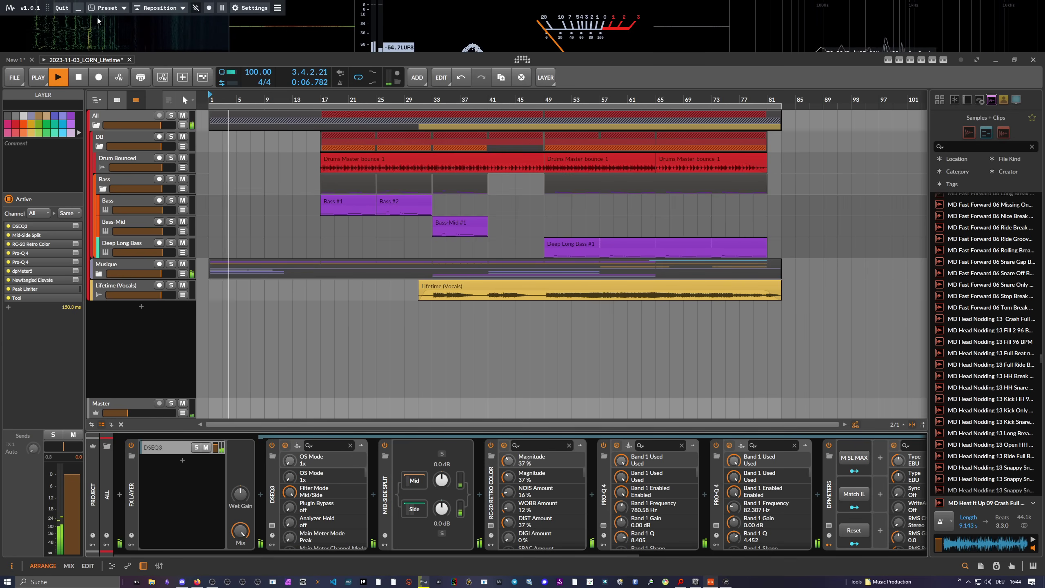
pyautogui.click(106, 8)
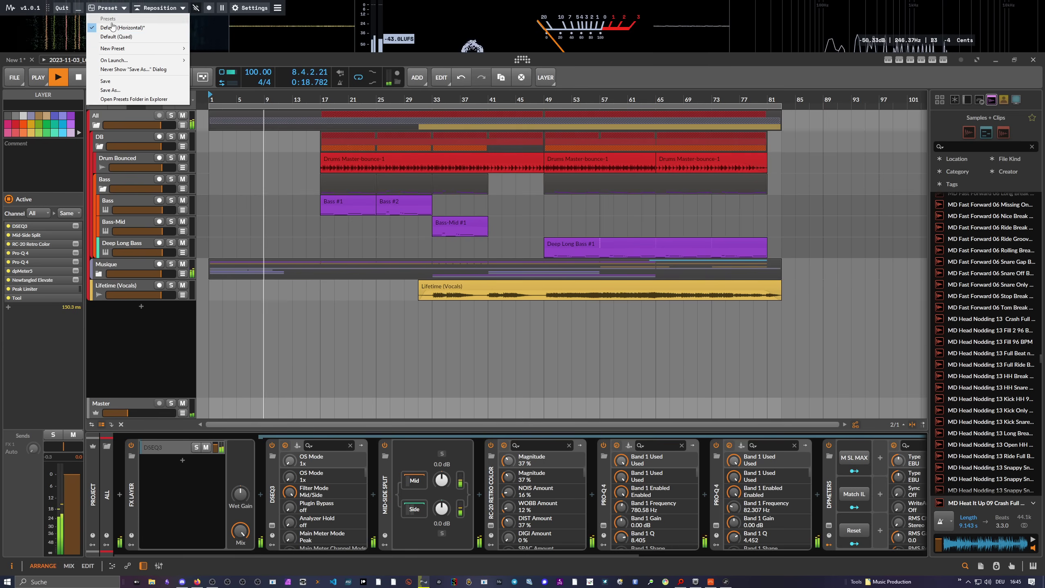
# Switch to the Default (Quad) preset without saving changes and nudge its window left
pyautogui.click(123, 38)
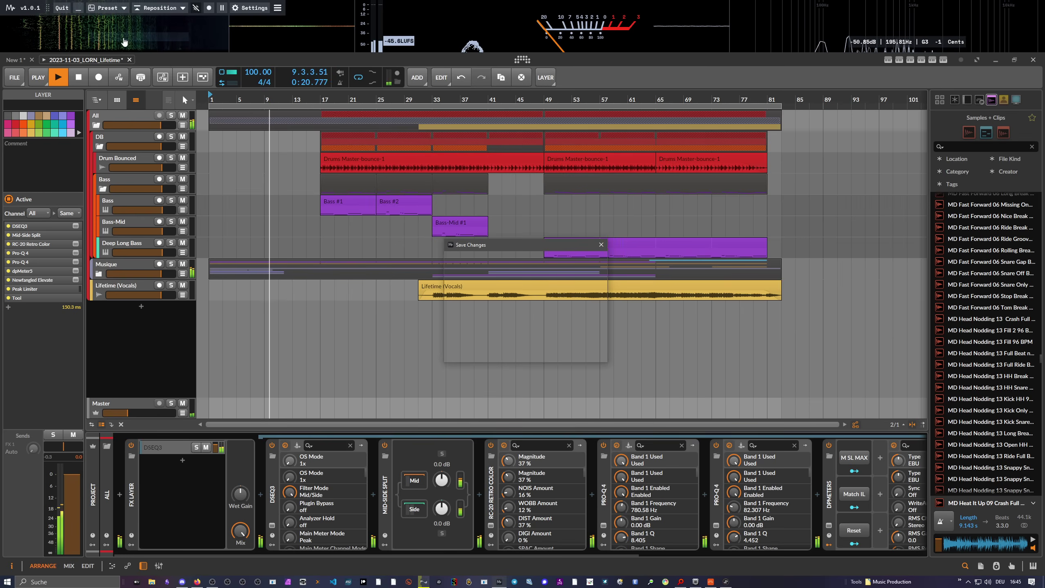
pyautogui.click(524, 314)
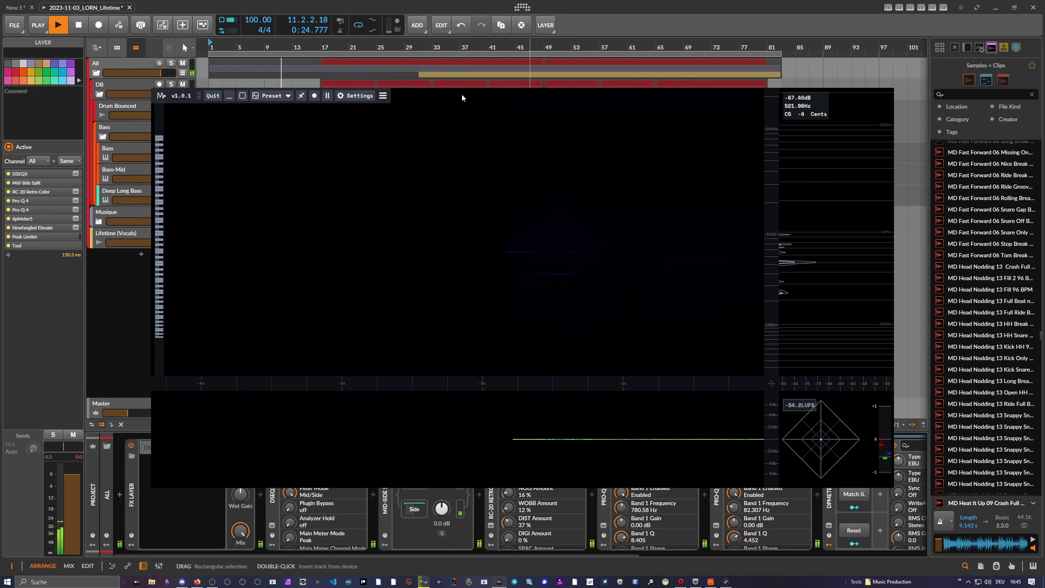
pyautogui.moveTo(469, 92); pyautogui.dragTo(468, 64)
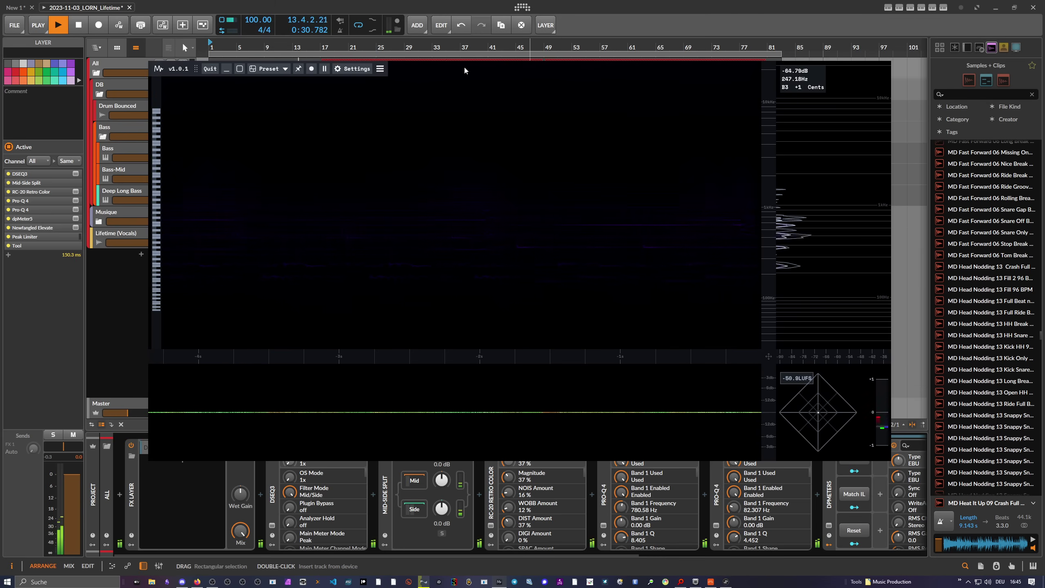
pyautogui.moveTo(467, 64); pyautogui.dragTo(445, 57)
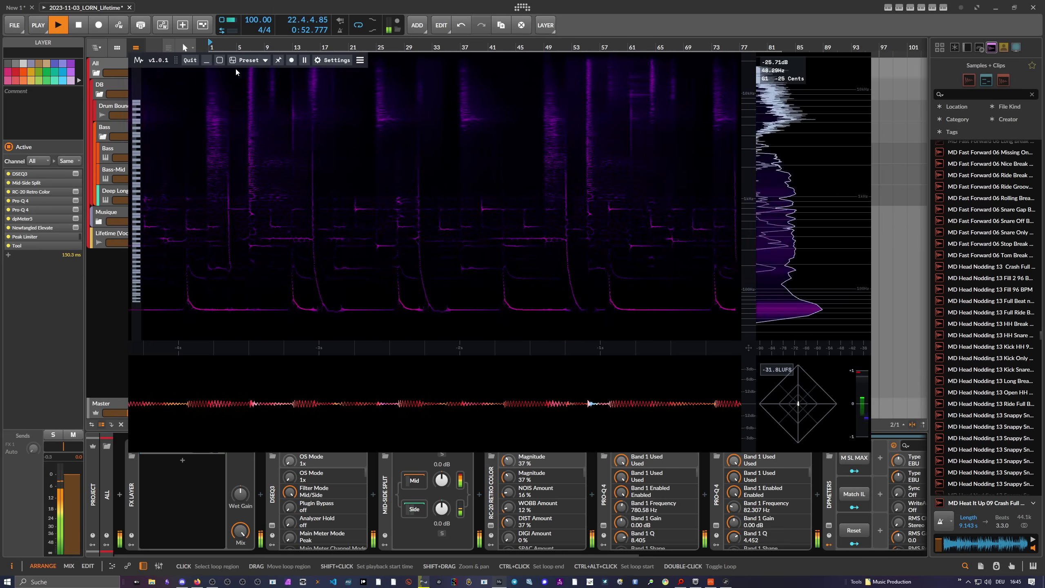
# Return the quad meter window from full screen to its smaller size over Bitwig and bring up its settings
pyautogui.click(220, 60)
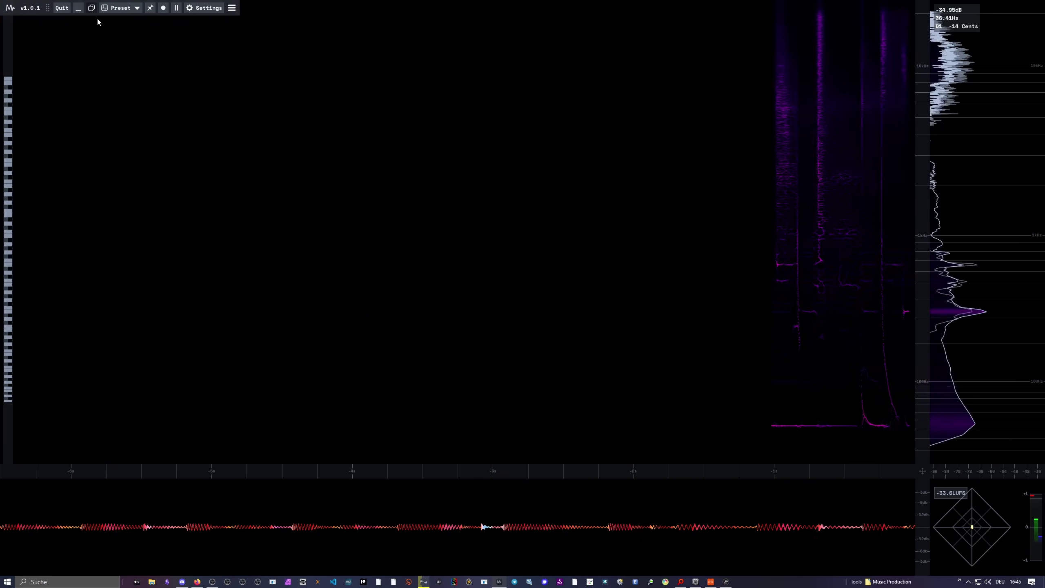
pyautogui.click(91, 8)
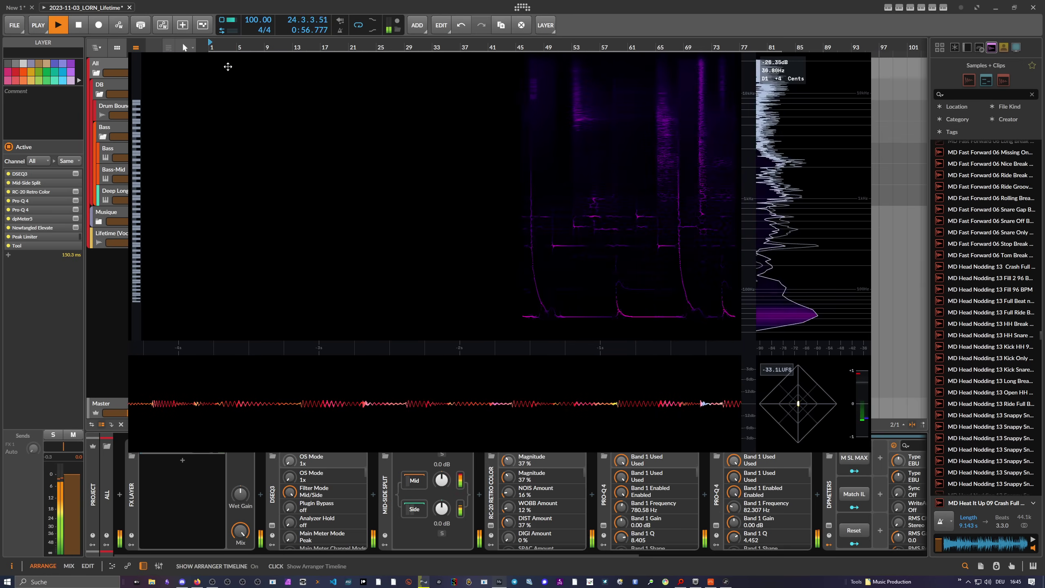
pyautogui.click(321, 66)
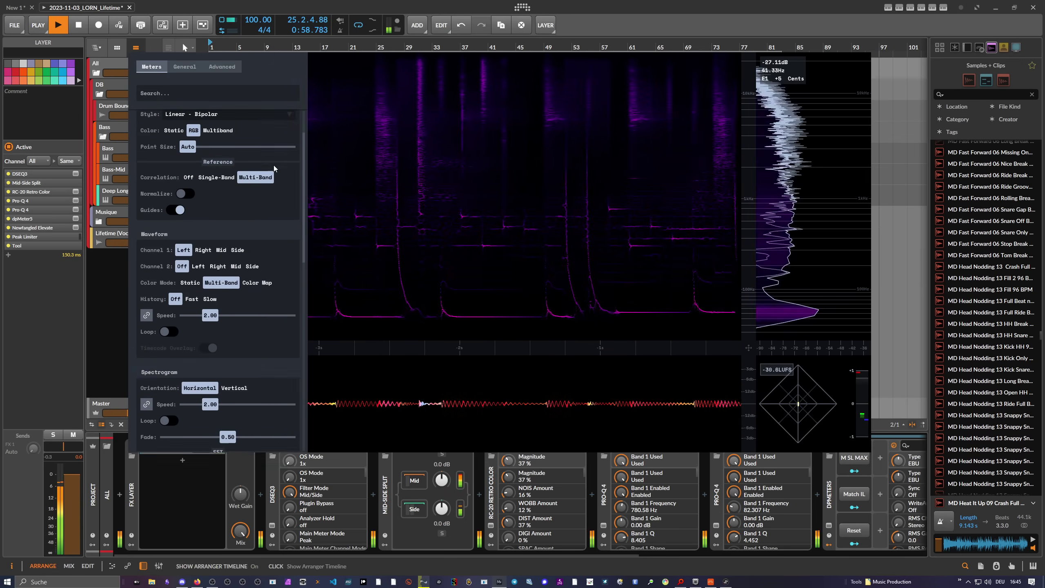
pyautogui.scroll(-10, 275, 168)
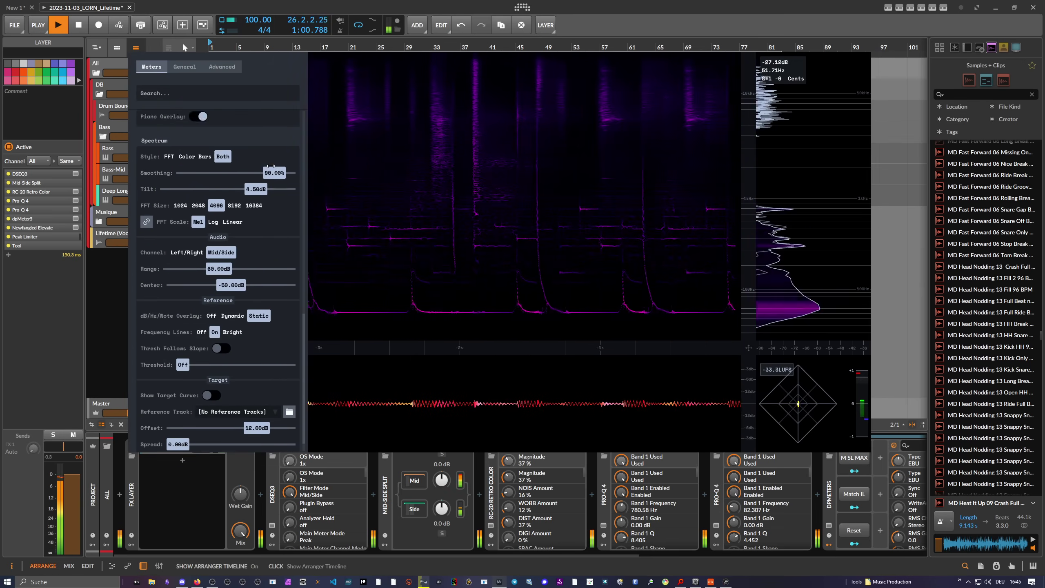
pyautogui.scroll(10, 271, 166)
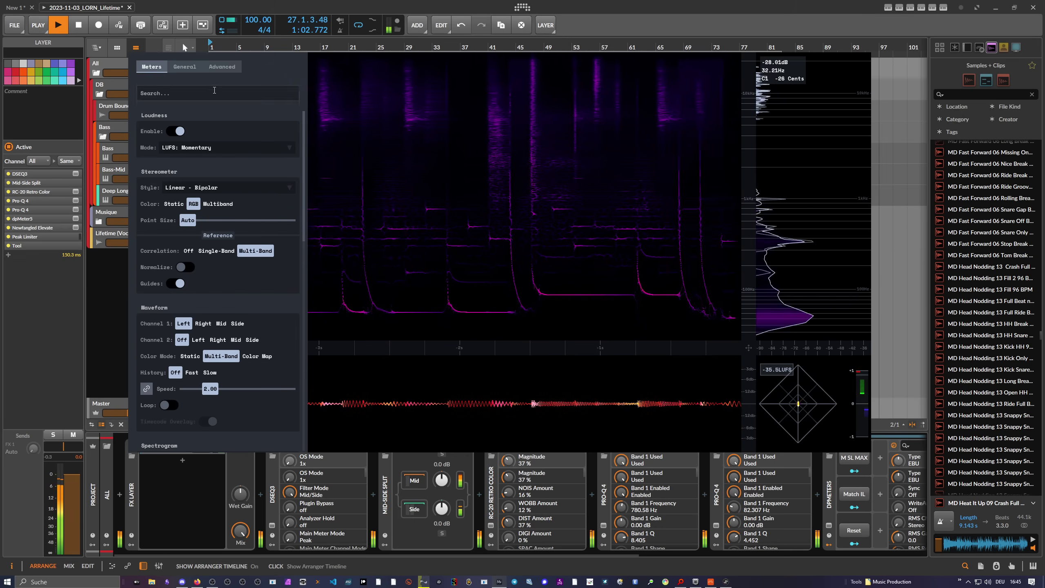
# Set the General Color Map from Default to Fruity, then look over the Advanced and Meters settings
pyautogui.click(186, 67)
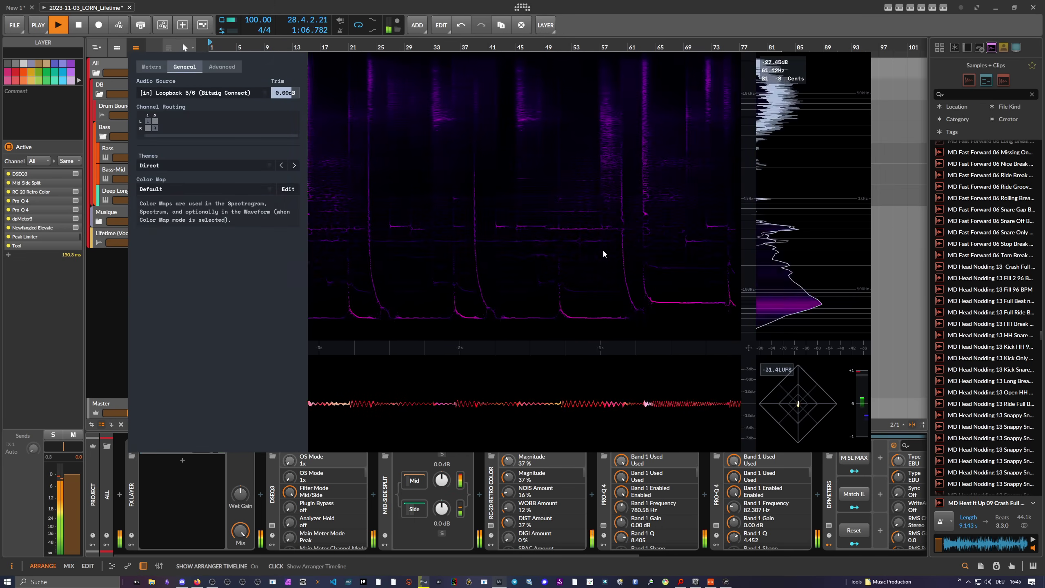
pyautogui.click(181, 189)
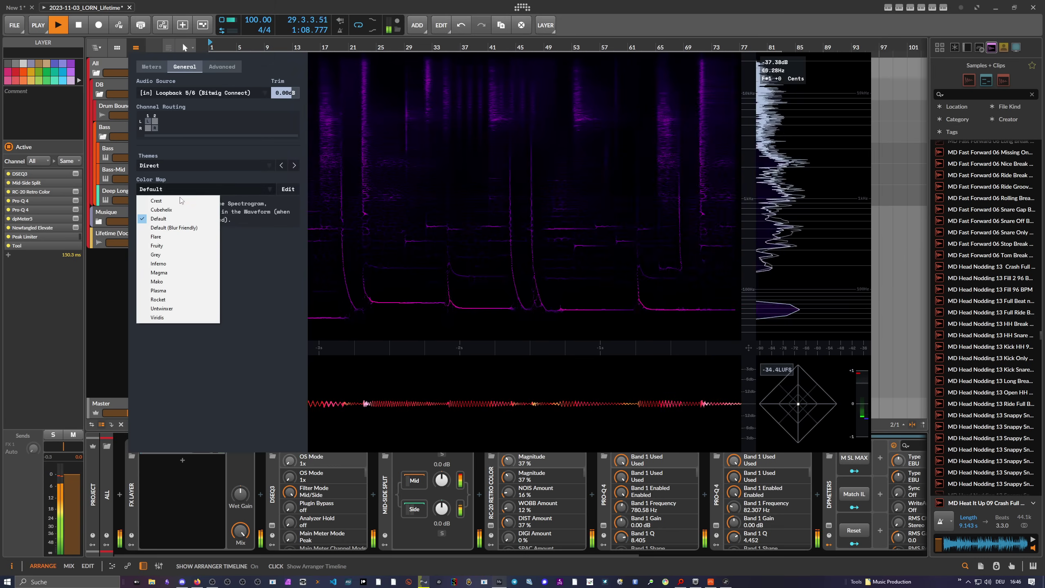
pyautogui.click(166, 246)
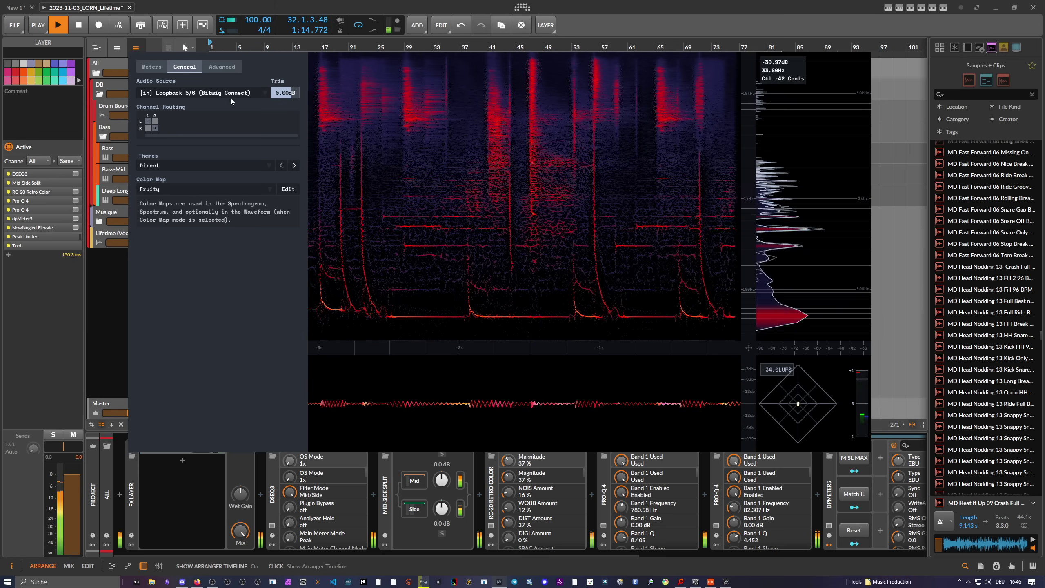
pyautogui.click(229, 71)
pyautogui.click(154, 68)
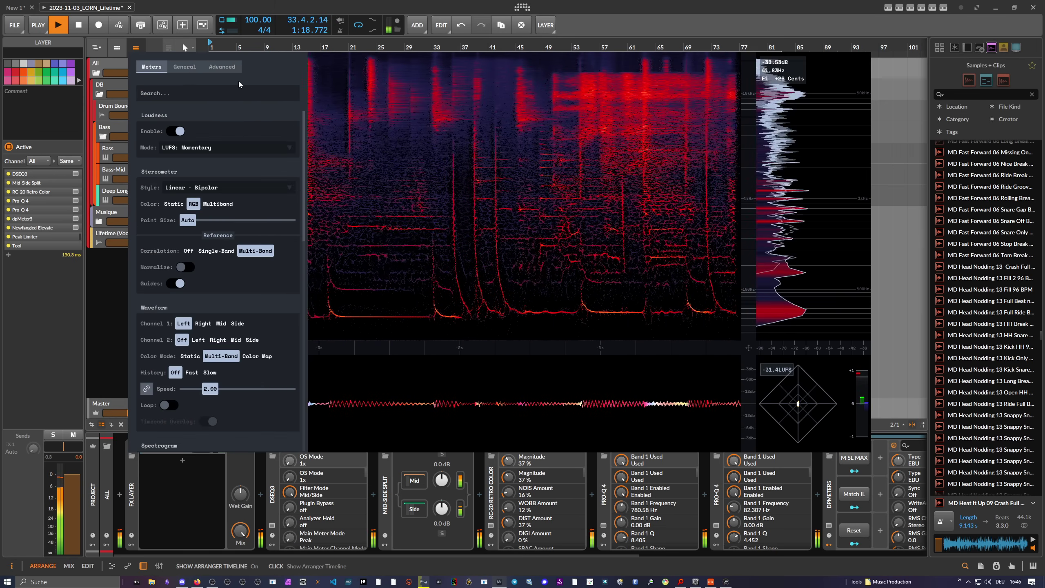
# Close the Meters settings and switch to the Default (Horizontal) preset, saving the quad layout changes
pyautogui.scroll(-10, 276, 121)
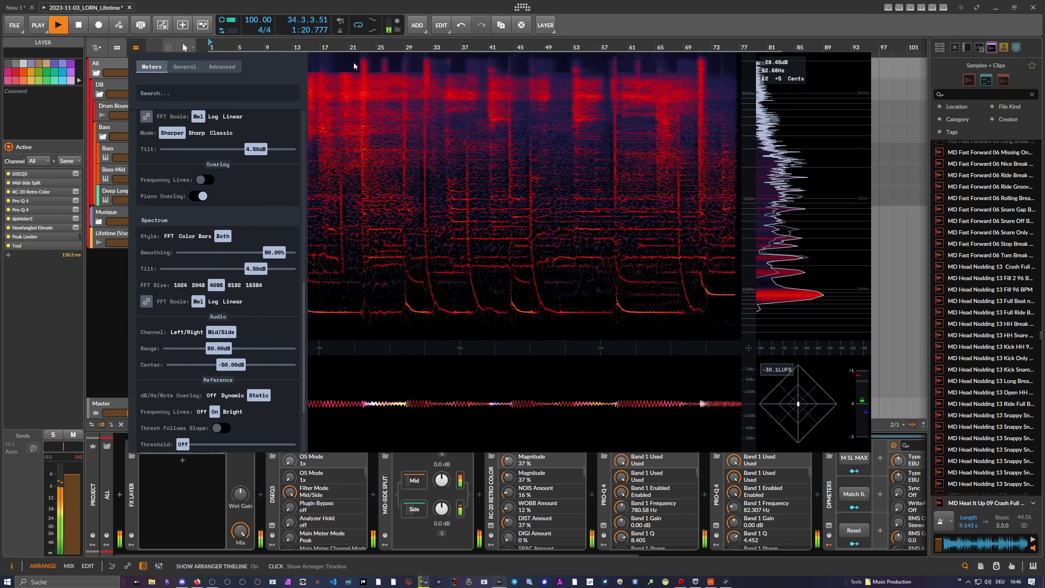
pyautogui.click(310, 77)
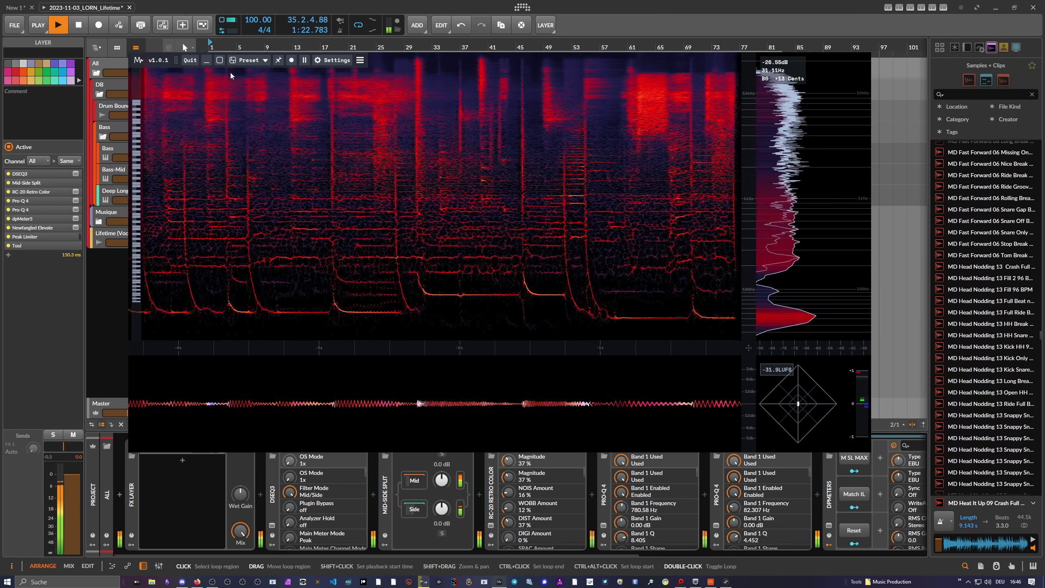
pyautogui.click(249, 60)
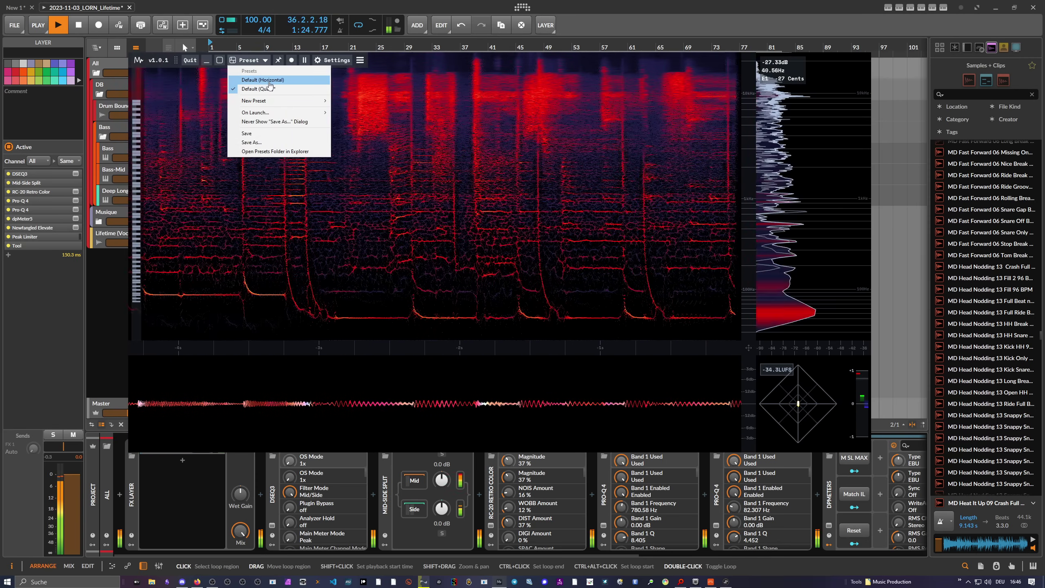
pyautogui.click(270, 82)
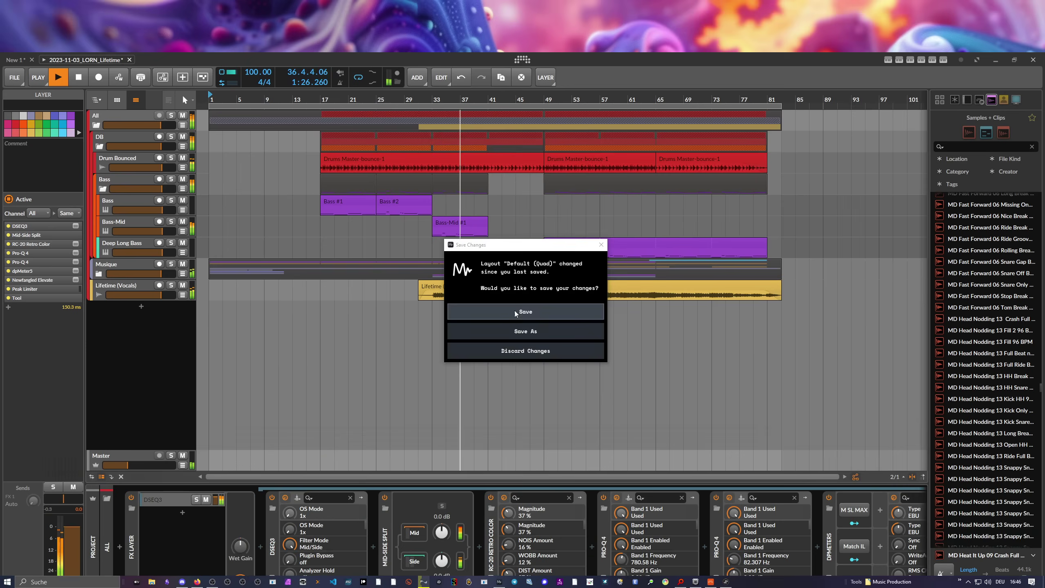
pyautogui.click(516, 314)
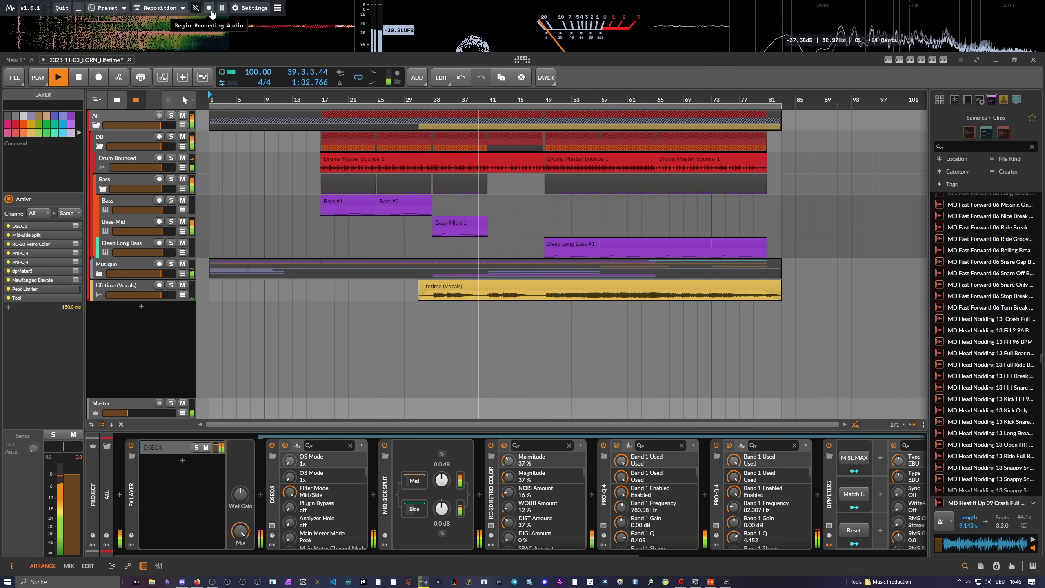
# Record and stop a short audio capture, then turn on Audio Capture > Show 60 Sec Clip Button
pyautogui.click(210, 8)
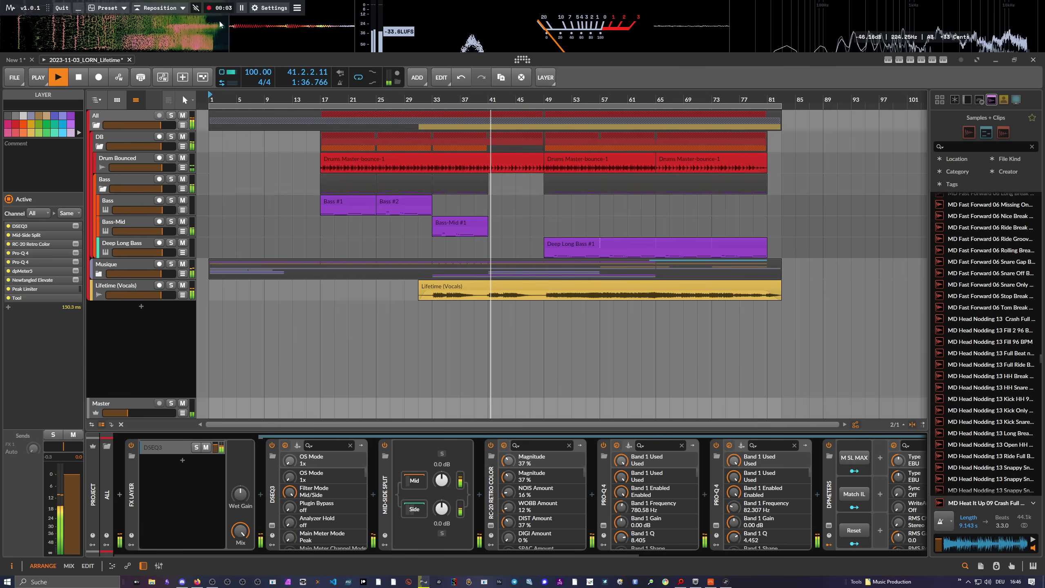
pyautogui.click(222, 9)
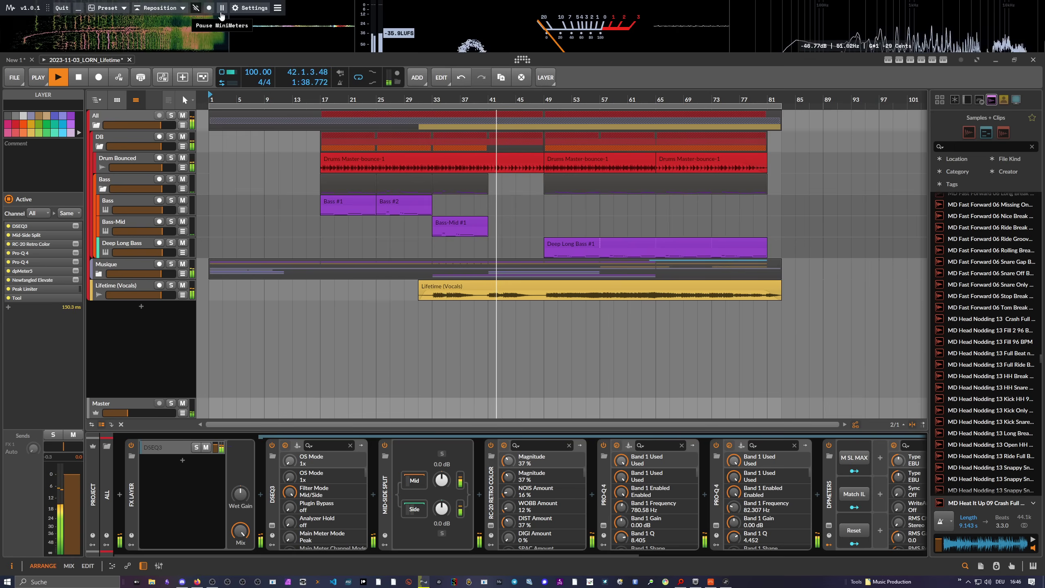
pyautogui.click(277, 8)
pyautogui.click(277, 8)
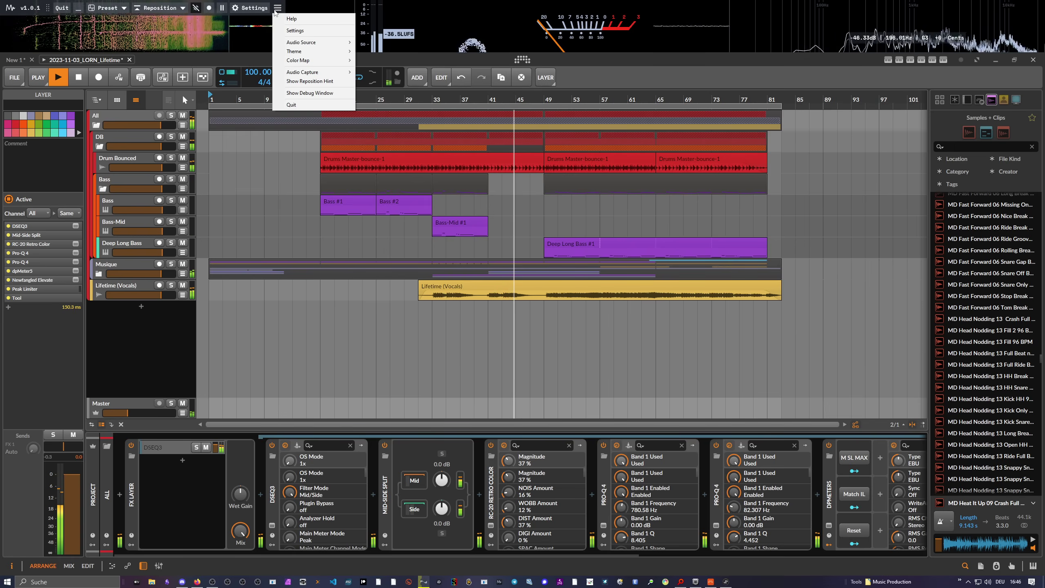
pyautogui.moveTo(327, 76)
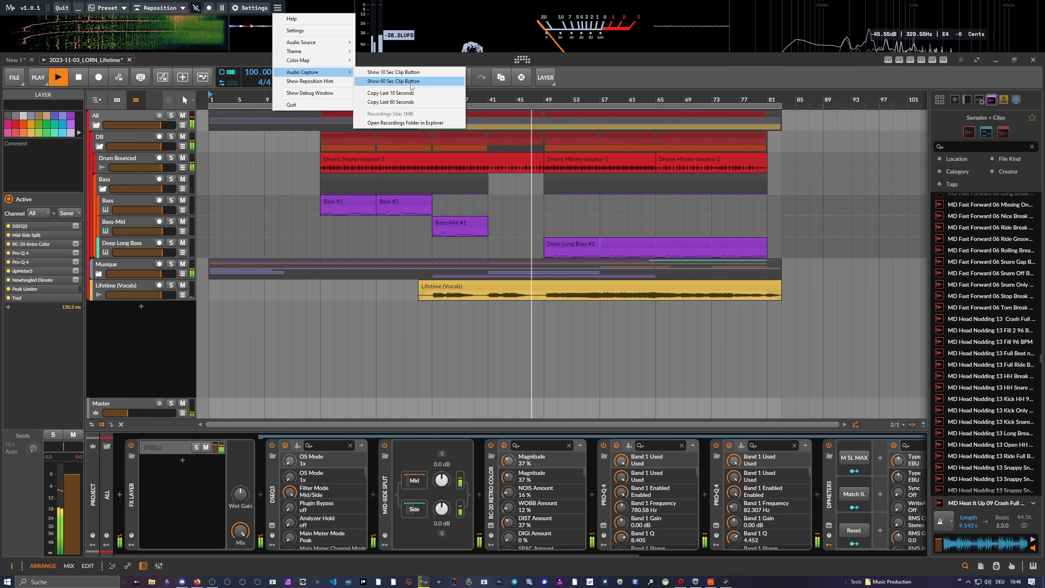
pyautogui.click(393, 81)
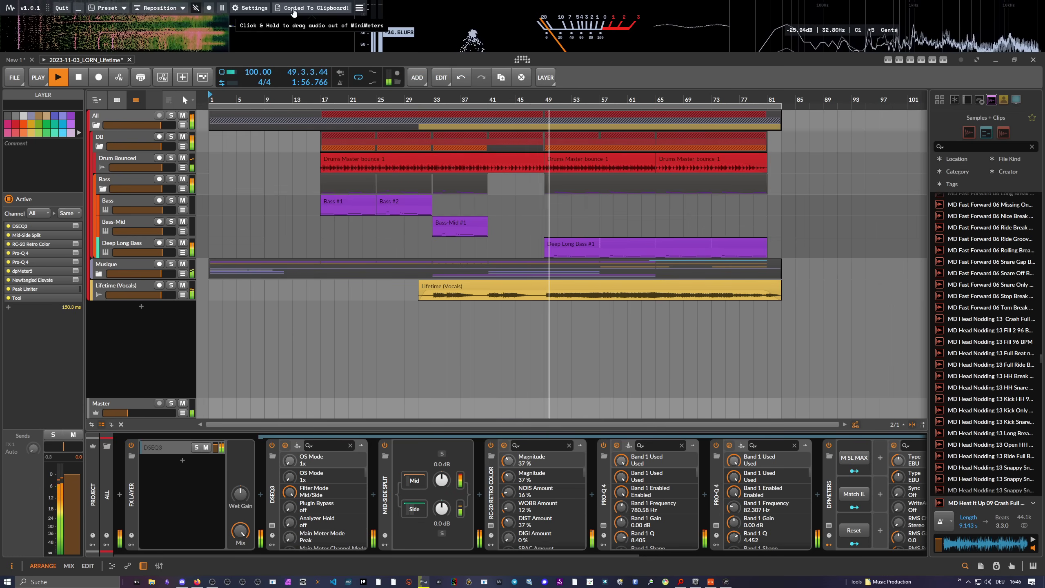
# Drop the 60-second clip onto Bitwig's Bass-Mid track, then delete it again
pyautogui.moveTo(295, 13); pyautogui.dragTo(549, 223)
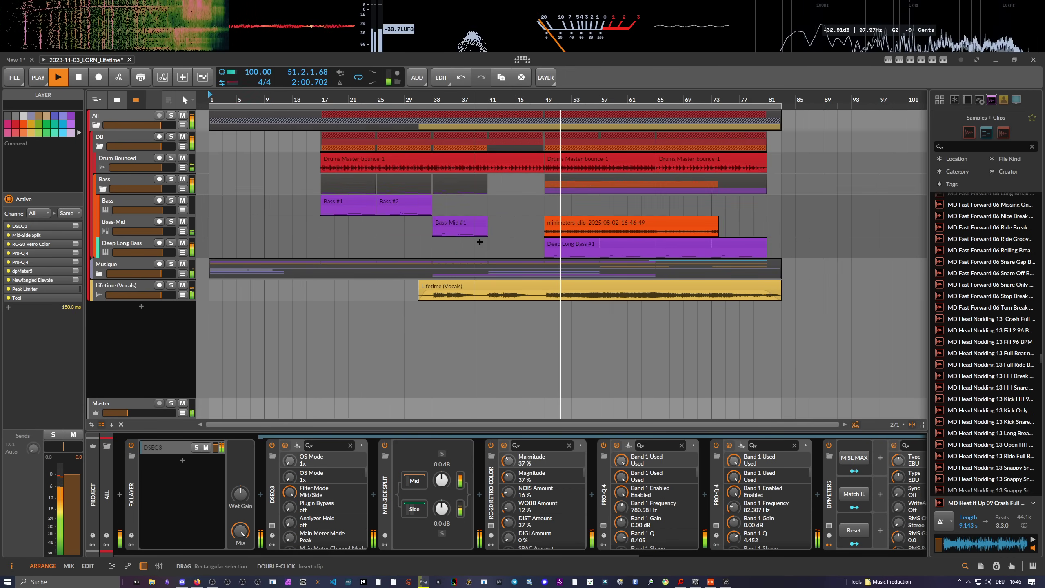
pyautogui.click(592, 226)
pyautogui.press('Delete')
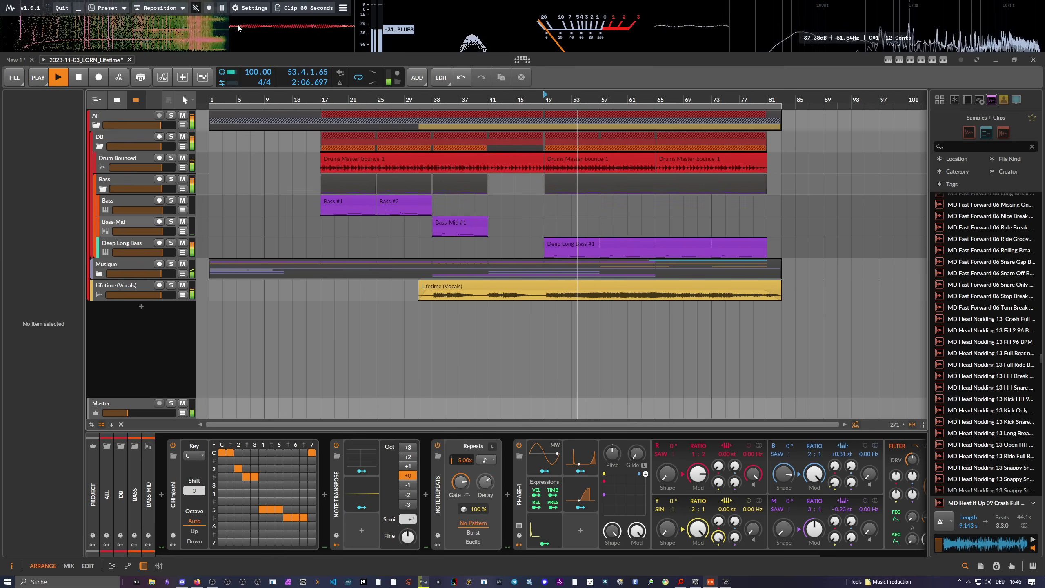
pyautogui.moveTo(238, 28)
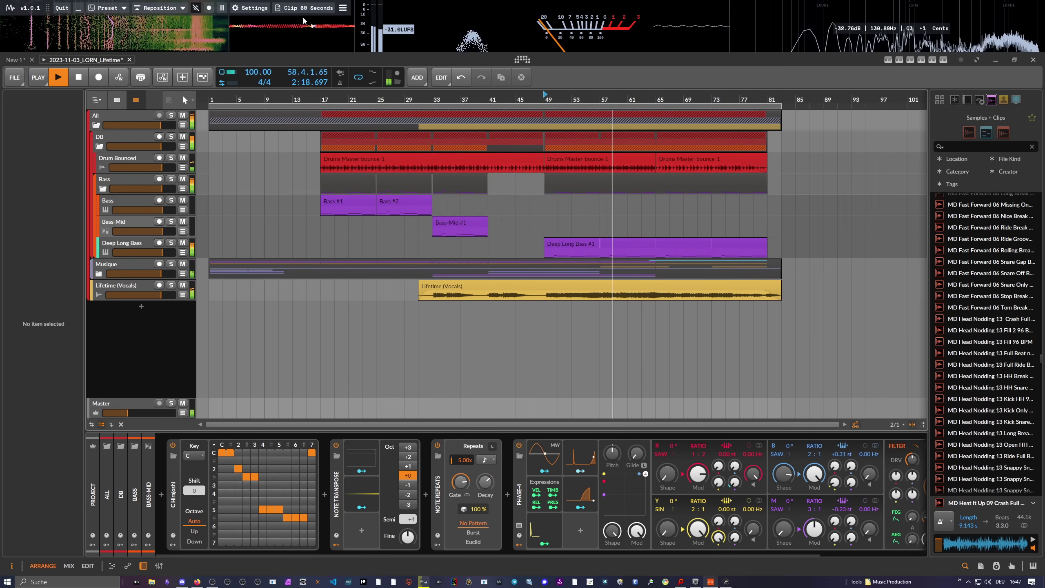
pyautogui.click(343, 8)
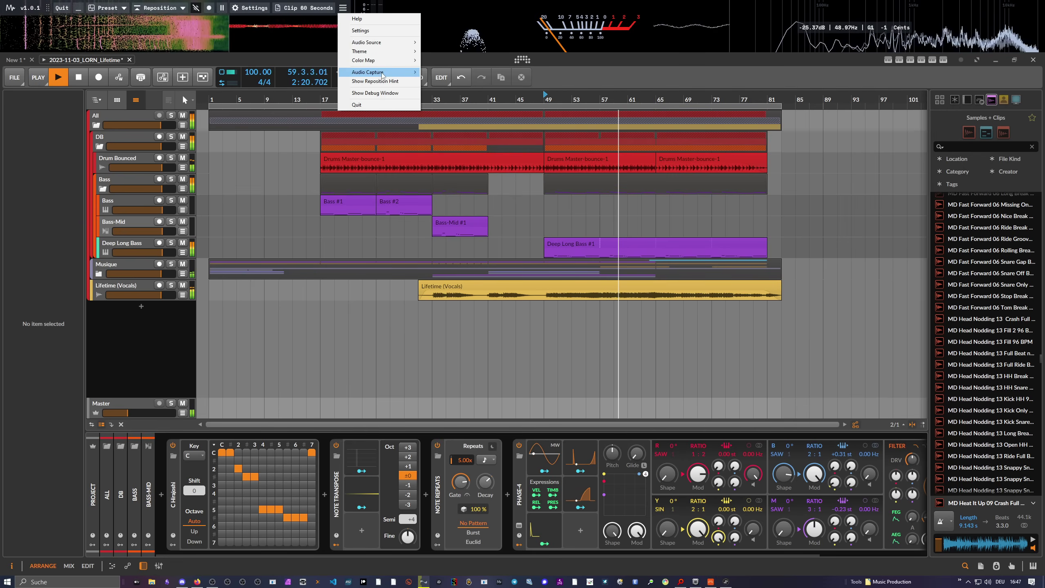
pyautogui.moveTo(388, 75)
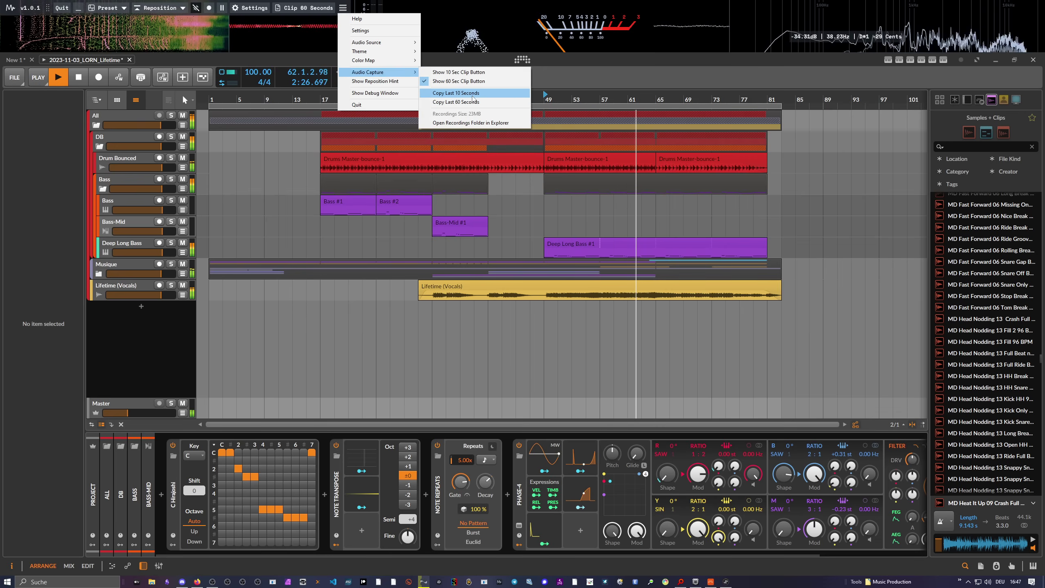
pyautogui.click(474, 98)
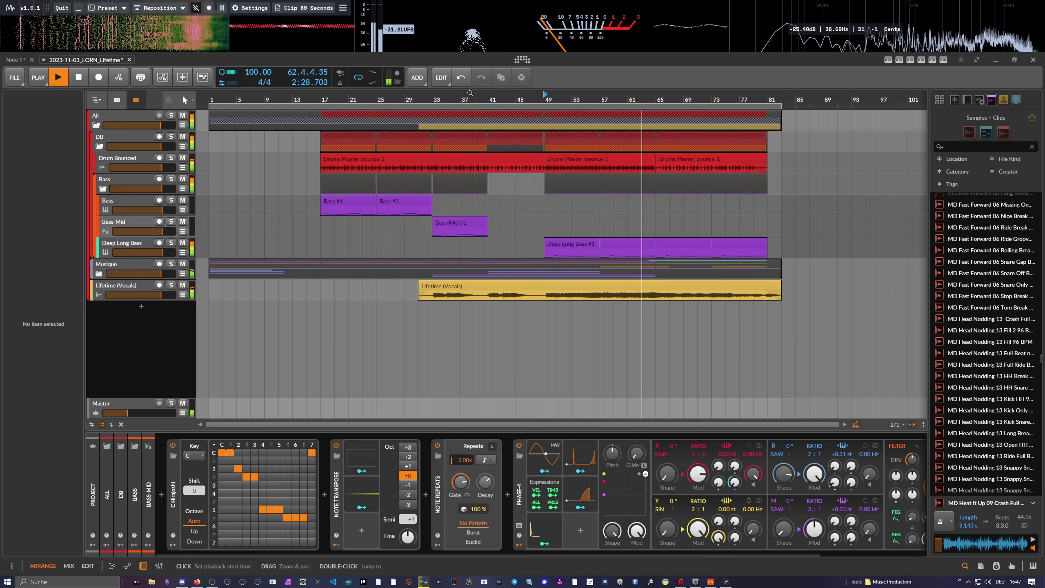
pyautogui.click(600, 229)
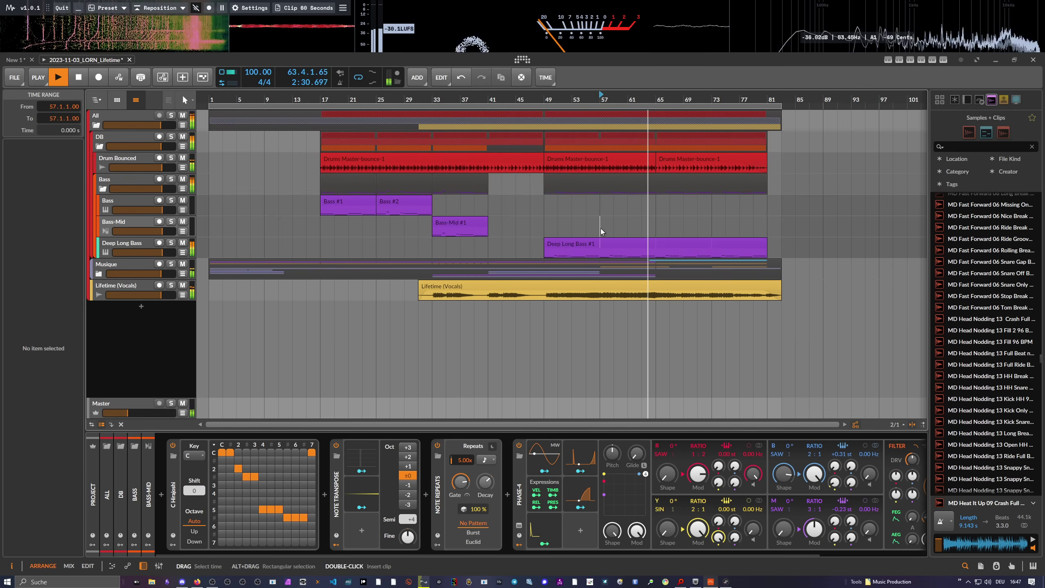
pyautogui.hotkey('ctrl', 'v')
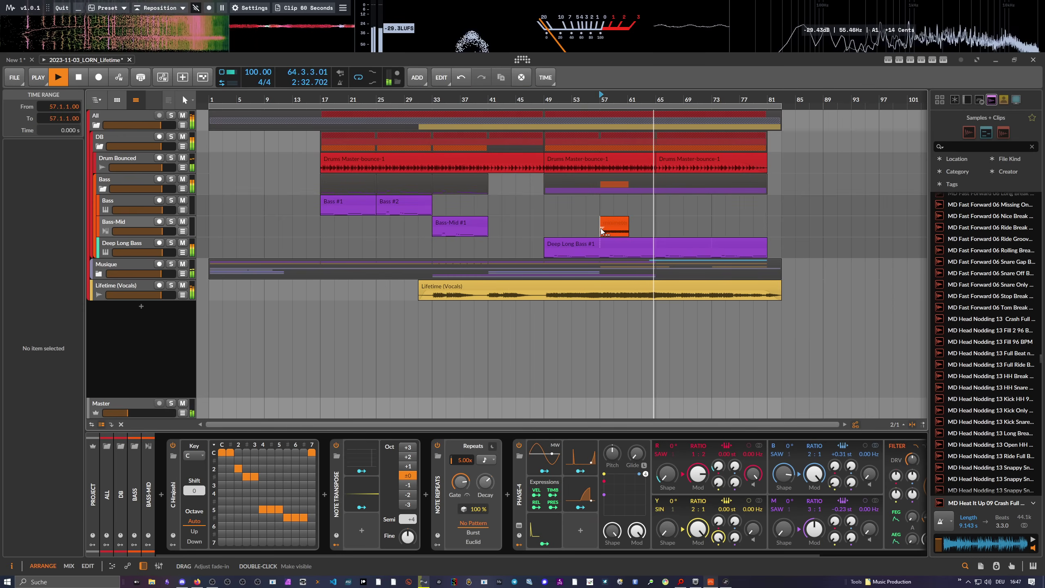
pyautogui.press('Delete')
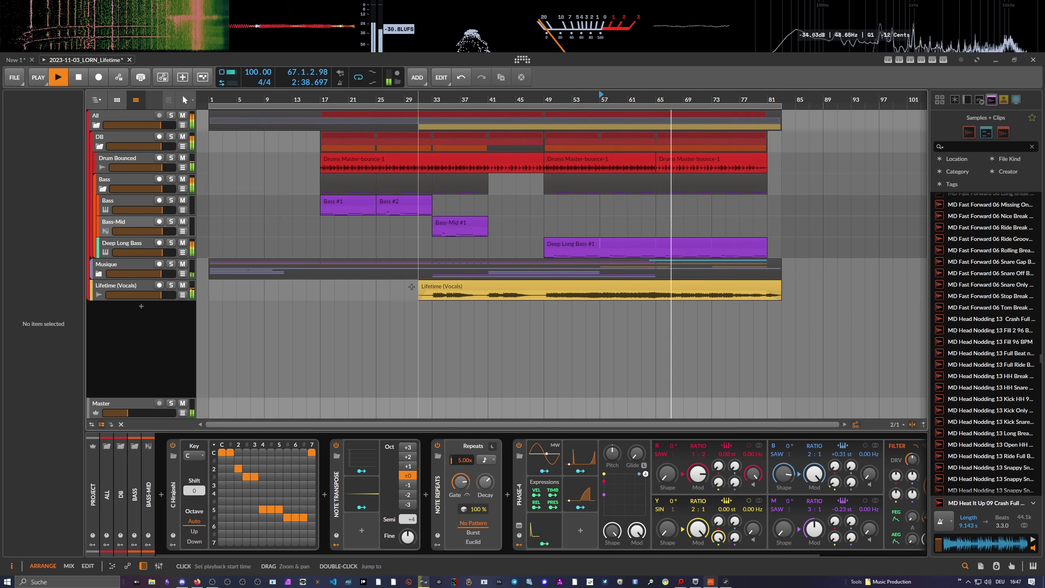
pyautogui.click(197, 582)
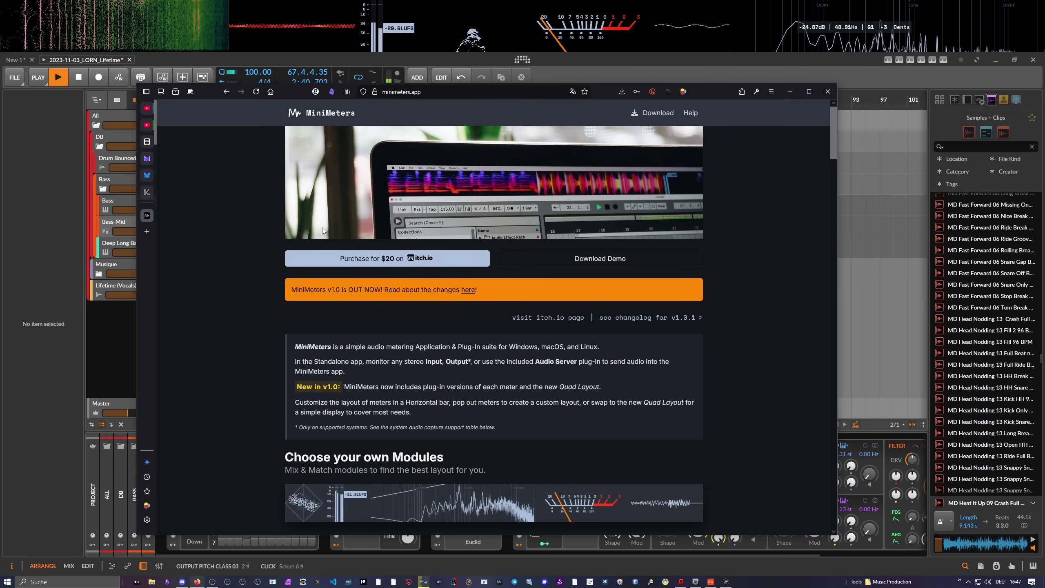
pyautogui.scroll(-2, 332, 235)
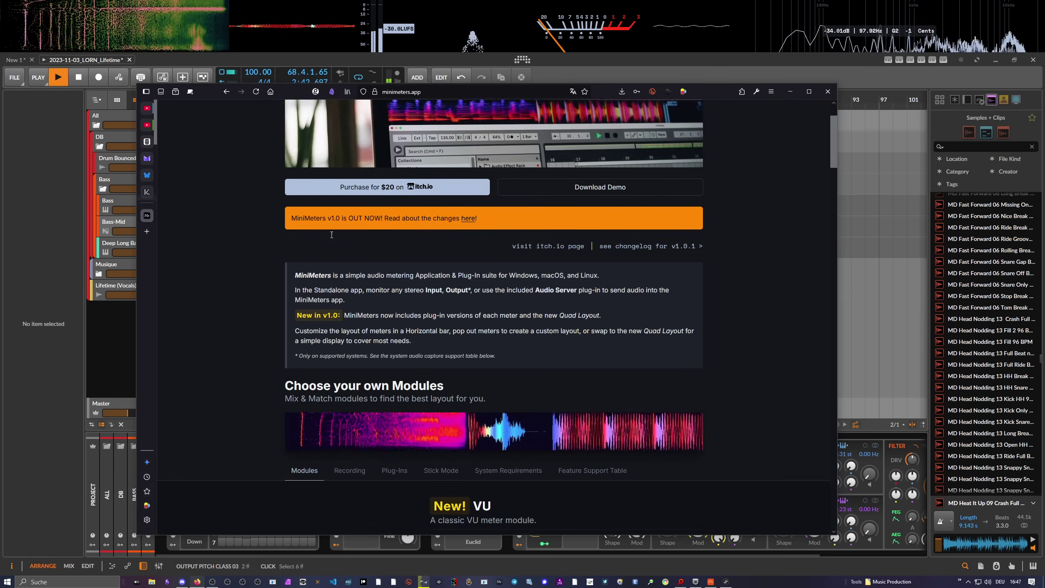
pyautogui.scroll(-8, 332, 238)
pyautogui.scroll(10, 335, 243)
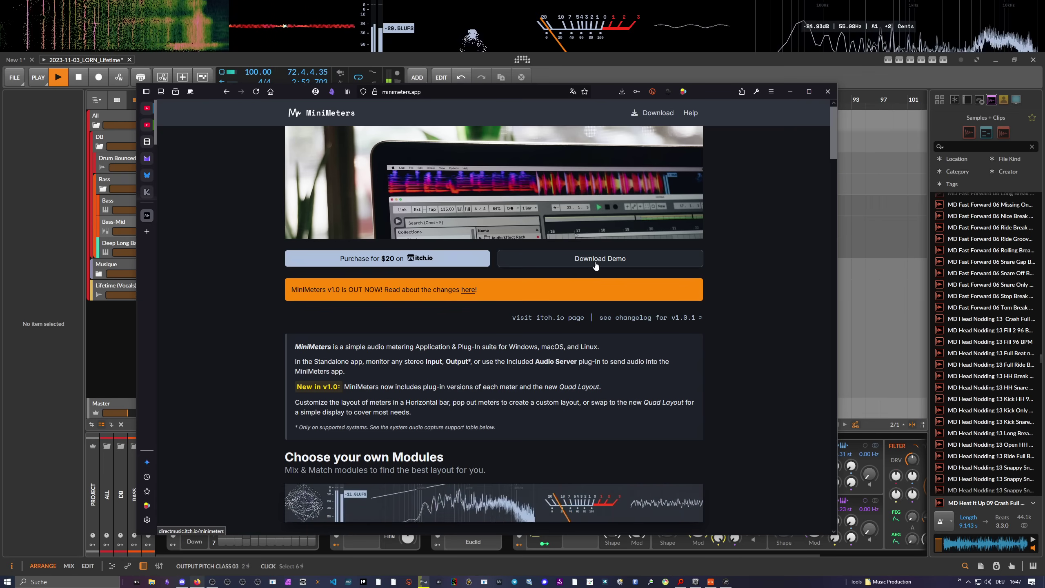
pyautogui.scroll(-20, 577, 263)
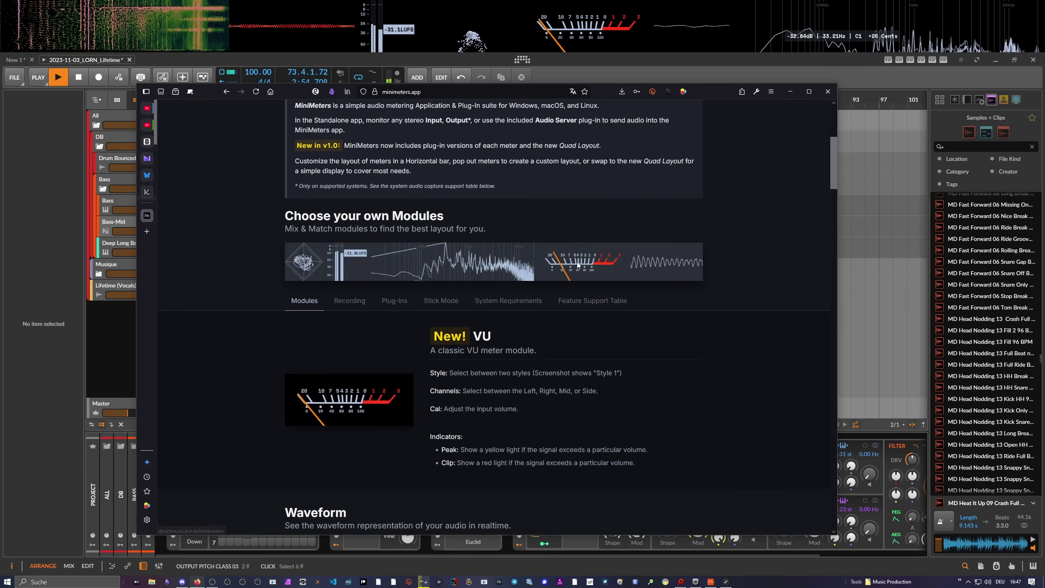
pyautogui.scroll(-20, 577, 265)
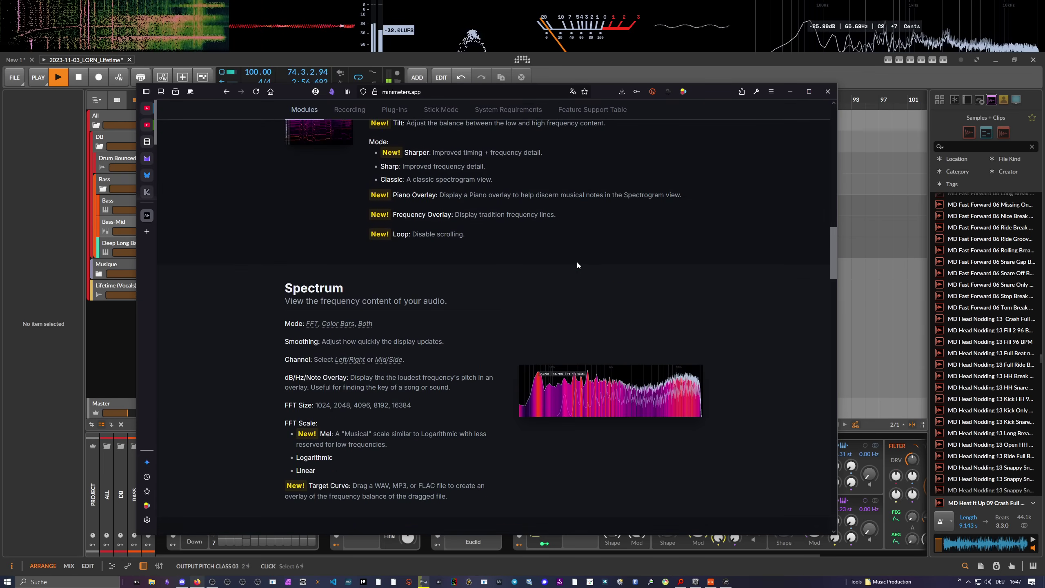
pyautogui.scroll(-20, 578, 265)
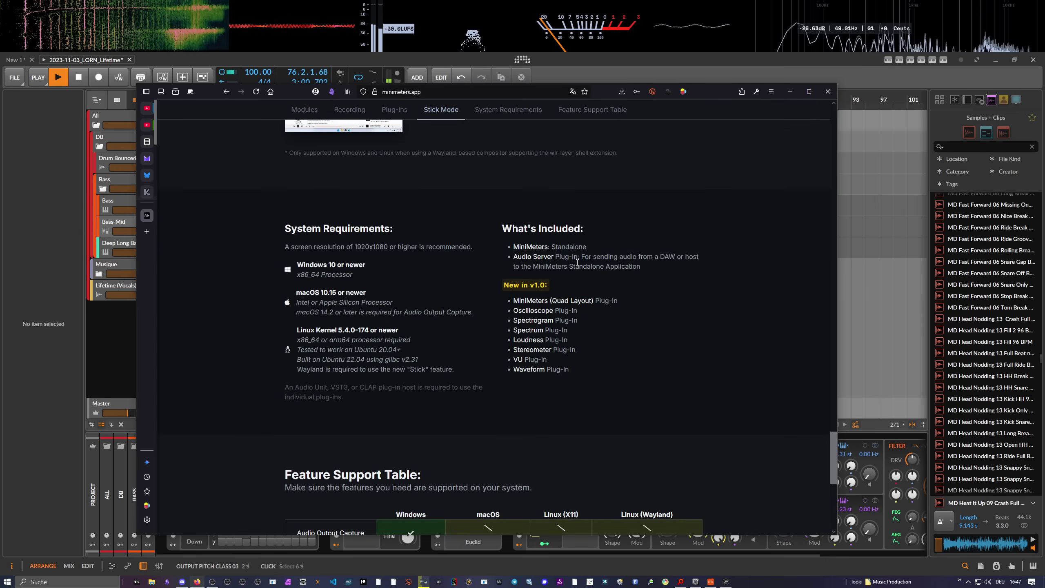
pyautogui.scroll(20, 578, 262)
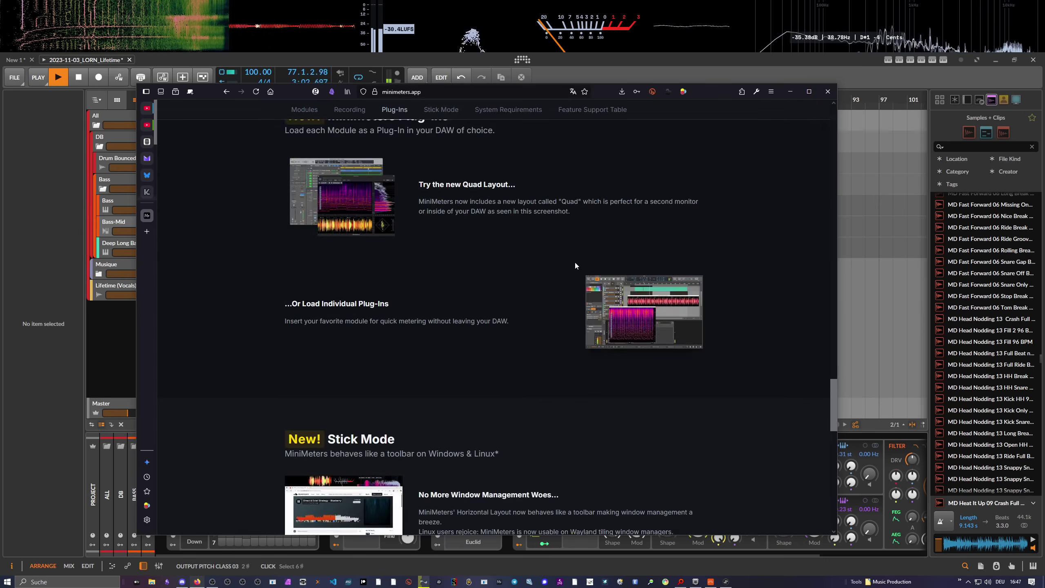
pyautogui.scroll(8, 575, 265)
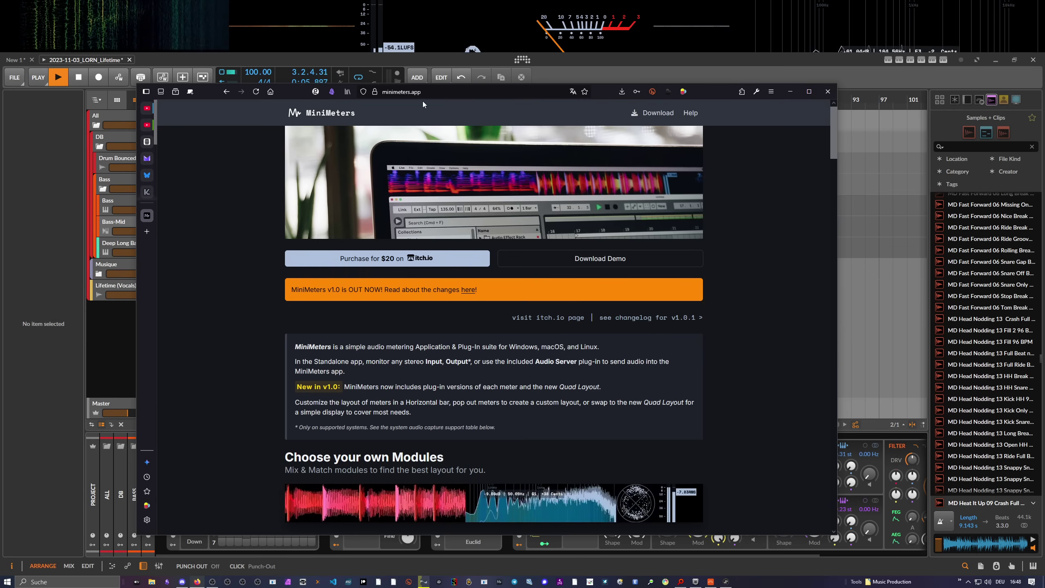
pyautogui.click(173, 59)
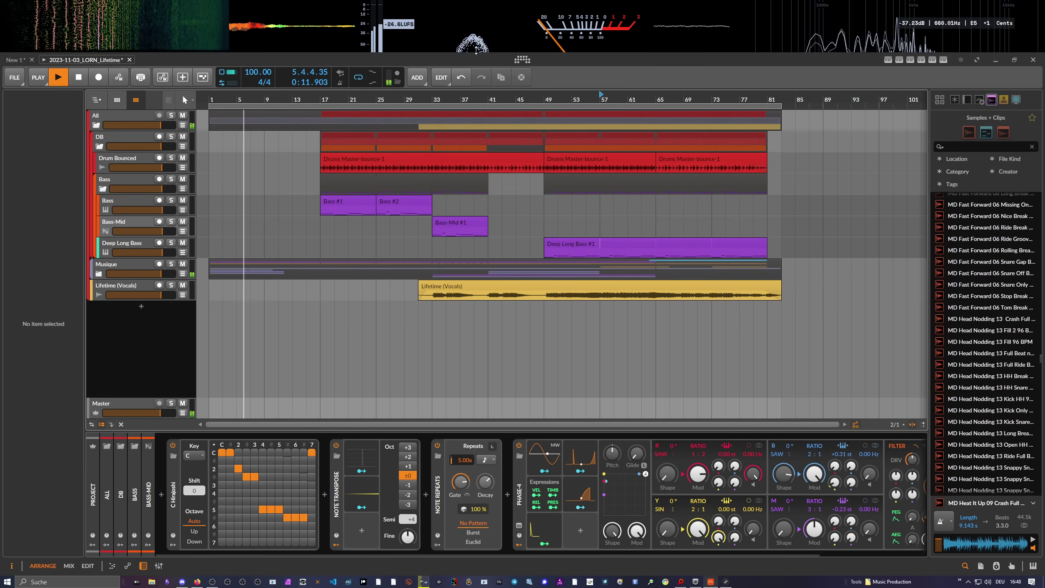
# Drag the MiniMeters strip's bottom edge down for larger meters, then restore and re-maximize Bitwig beneath it
pyautogui.moveTo(477, 57)
pyautogui.moveTo(477, 57); pyautogui.dragTo(479, 98)
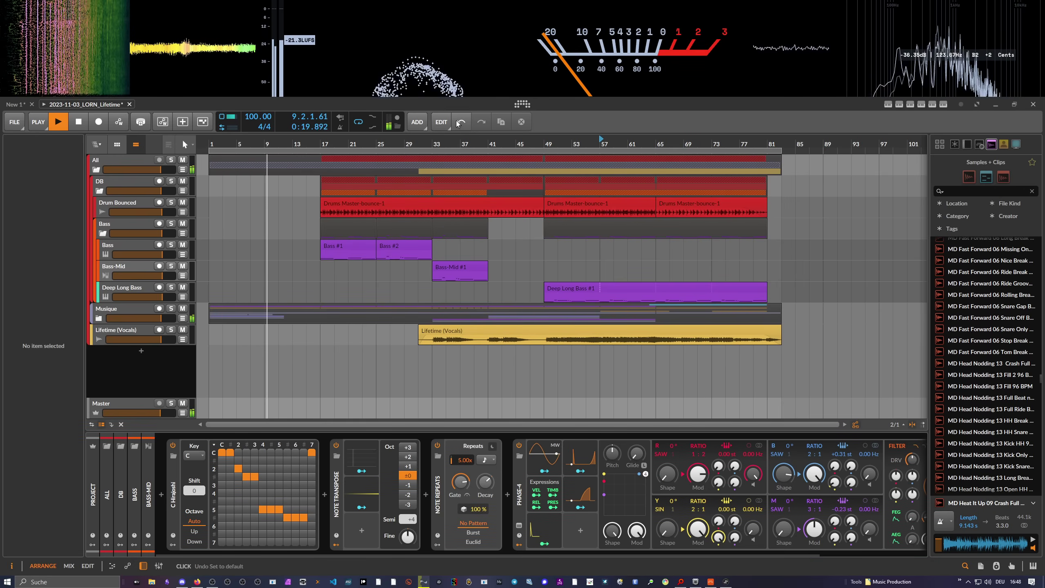
pyautogui.doubleClick(848, 124)
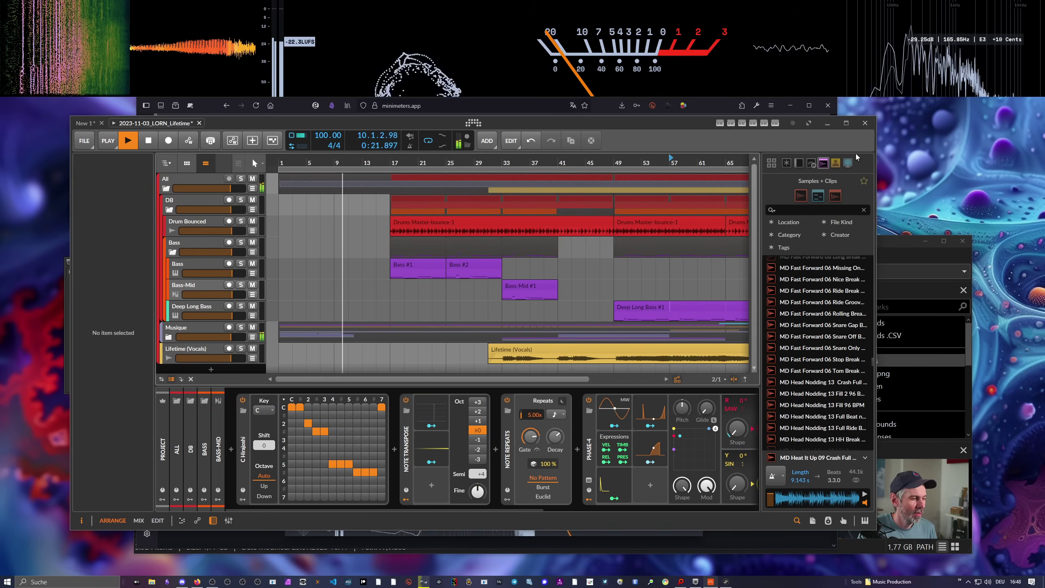
pyautogui.doubleClick(845, 127)
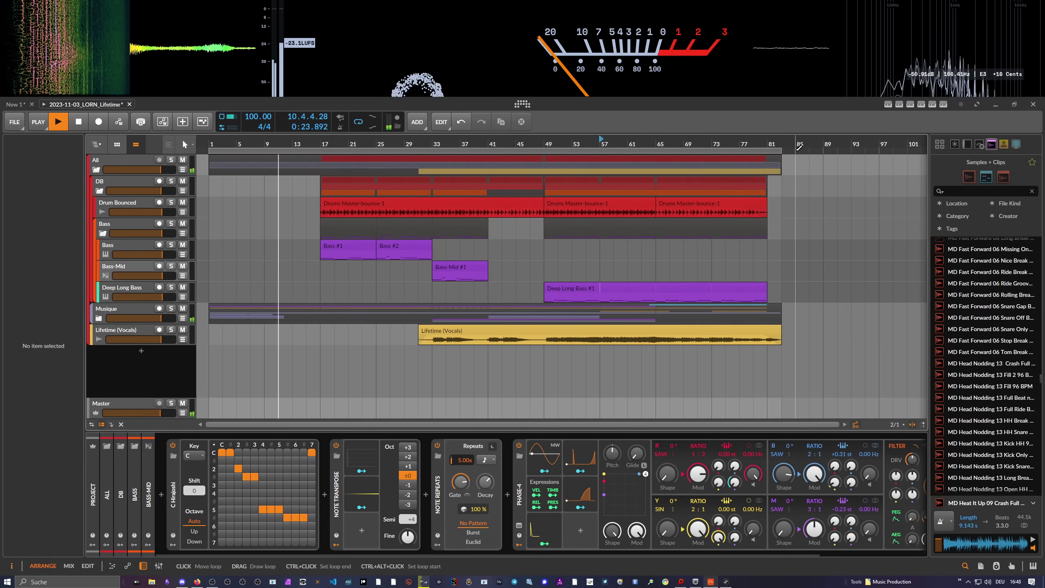